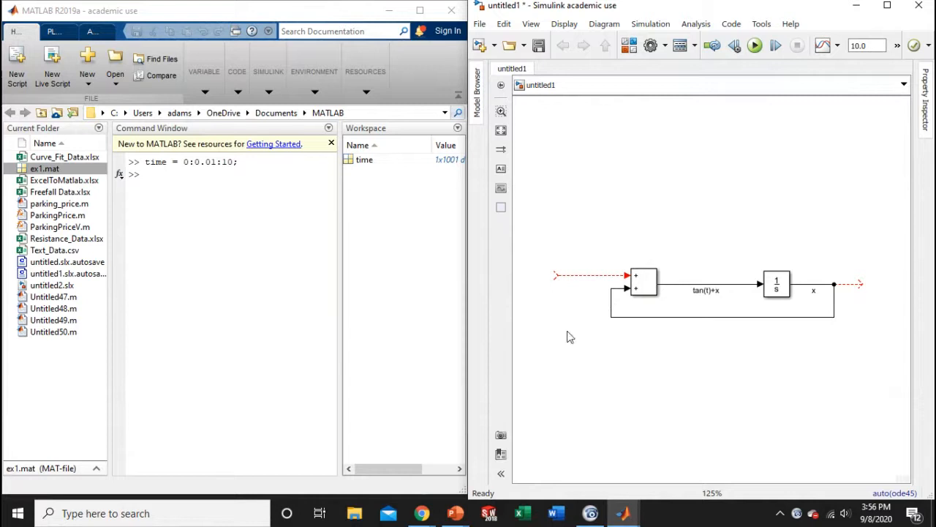
# - Add a From Workspace block above the summing block in the model
pyautogui.scroll(-1, 634, 244)
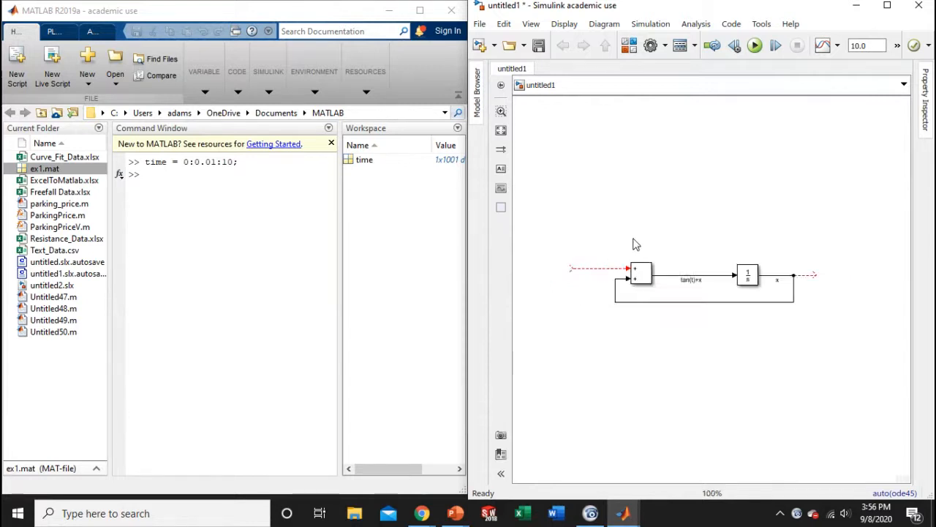
pyautogui.moveTo(637, 217); pyautogui.dragTo(669, 205)
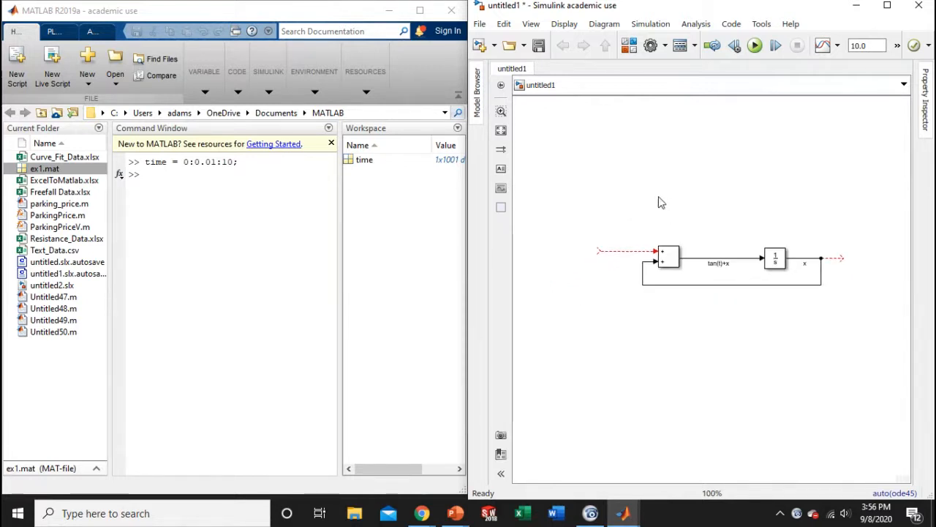
pyautogui.doubleClick(657, 197)
pyautogui.write('from')
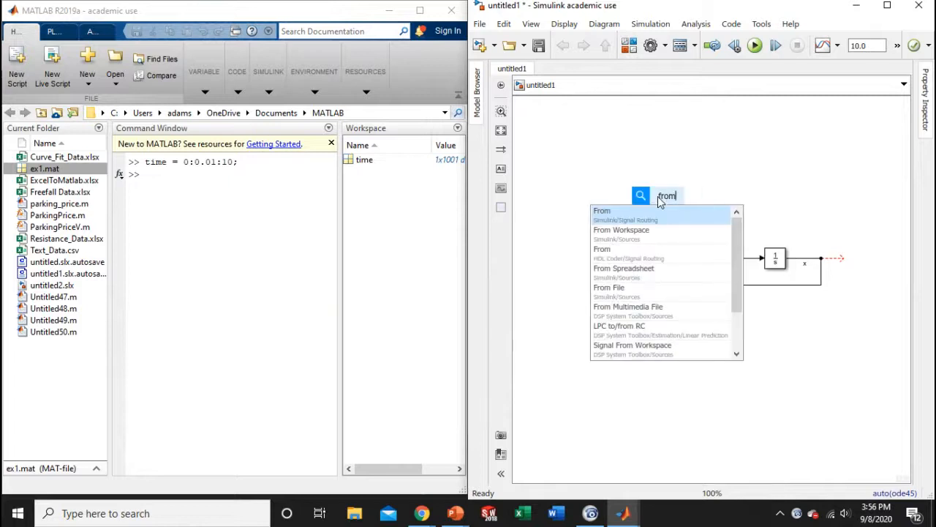
pyautogui.press('Down')
pyautogui.press('Return')
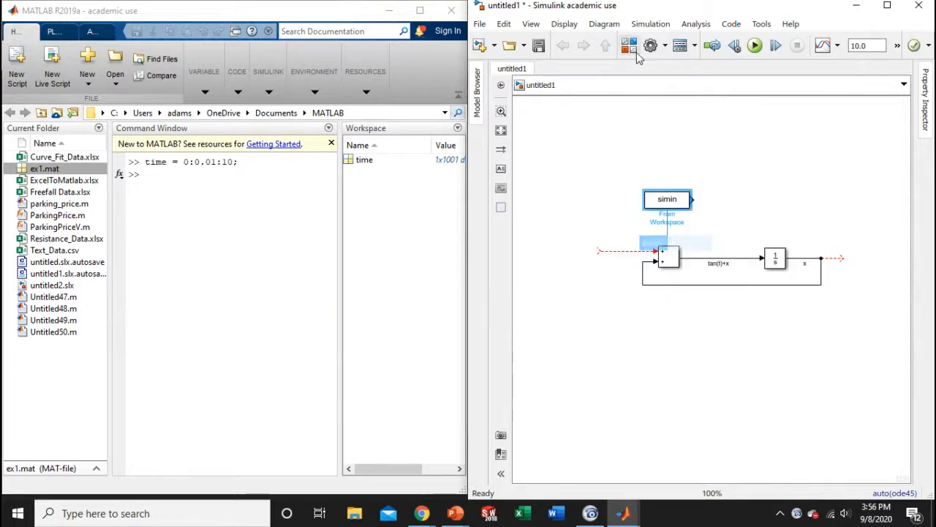
# - Locate the From Workspace block in the Sources category of the Simulink library
pyautogui.click(629, 46)
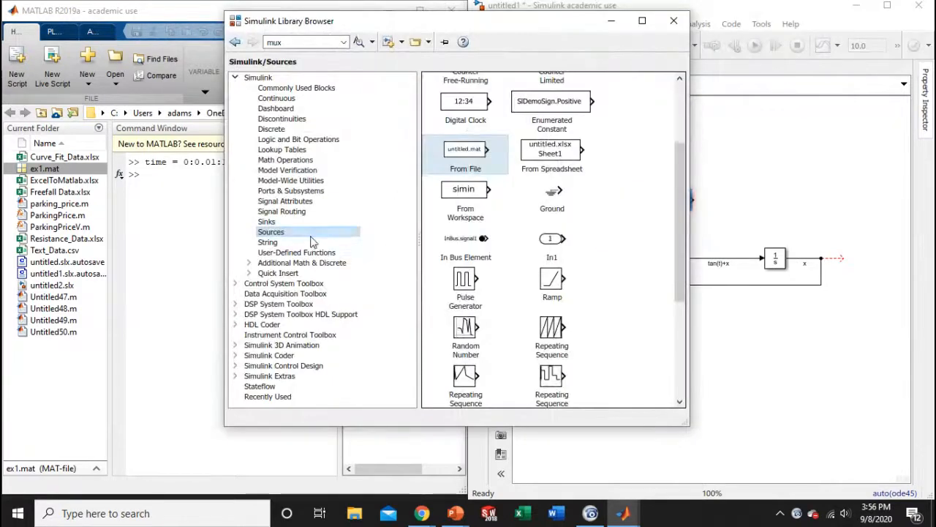
pyautogui.scroll(2, 510, 228)
pyautogui.click(469, 278)
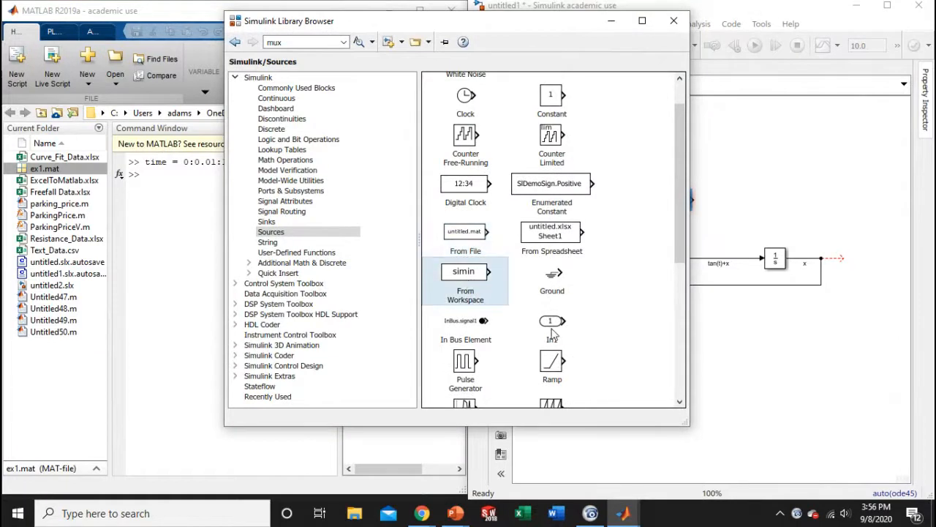
pyautogui.click(610, 20)
# - Connect the From Workspace block to the summing block's open upper input and enter tan_t as its data variable
pyautogui.moveTo(648, 202); pyautogui.dragTo(556, 252)
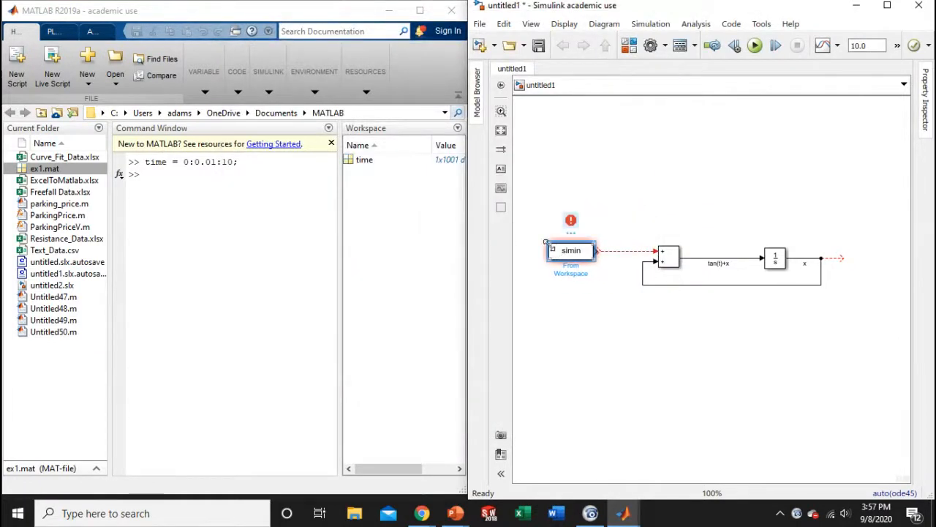
pyautogui.doubleClick(569, 251)
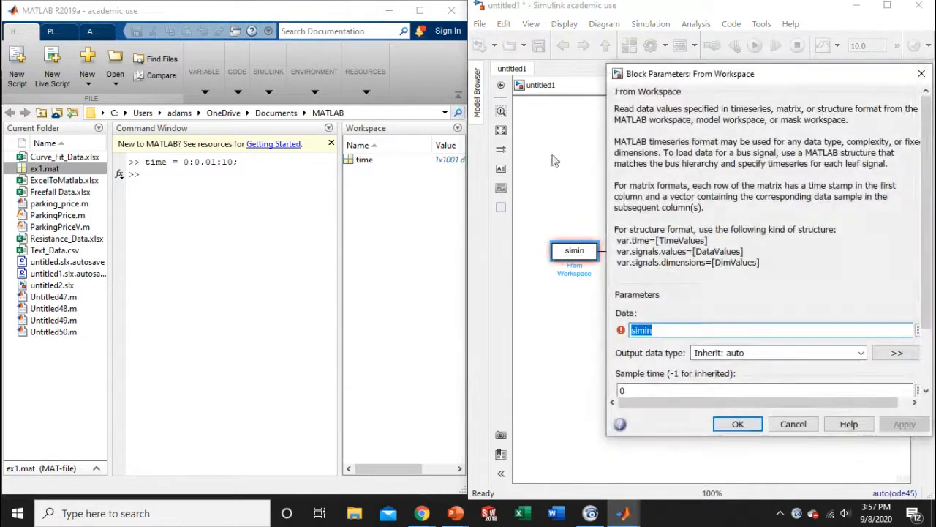
pyautogui.moveTo(688, 74); pyautogui.dragTo(593, 45)
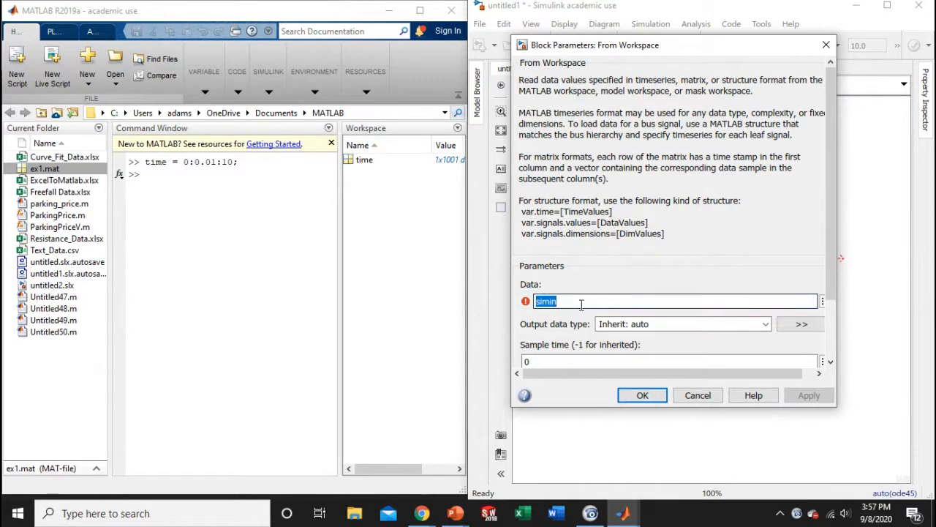
pyautogui.write('ti')
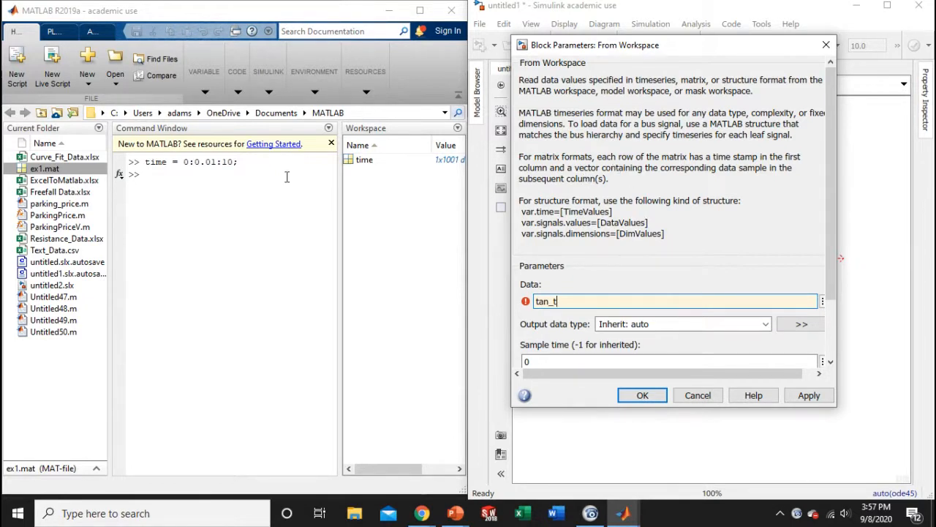
# - Create the workspace variable value in MATLAB by executing value = tan(time);
pyautogui.click(255, 178)
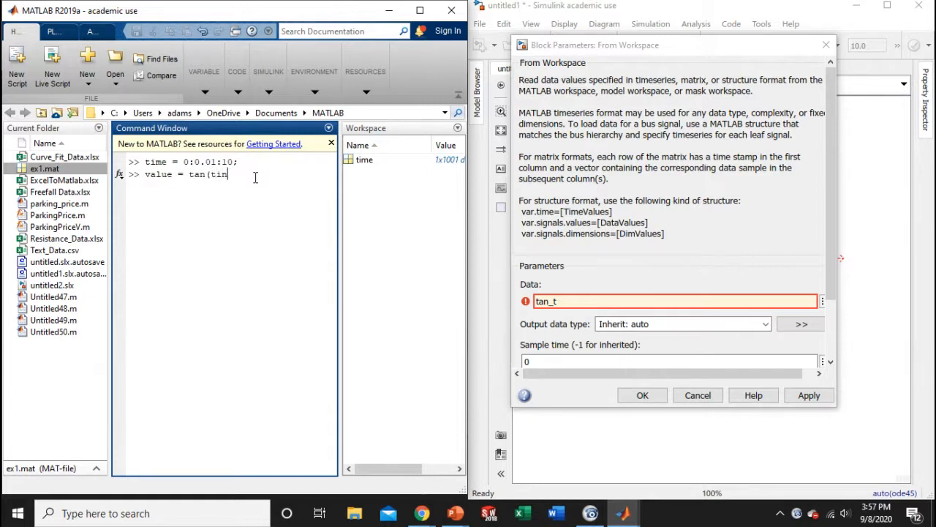
pyautogui.write('me);')
pyautogui.press('Return')
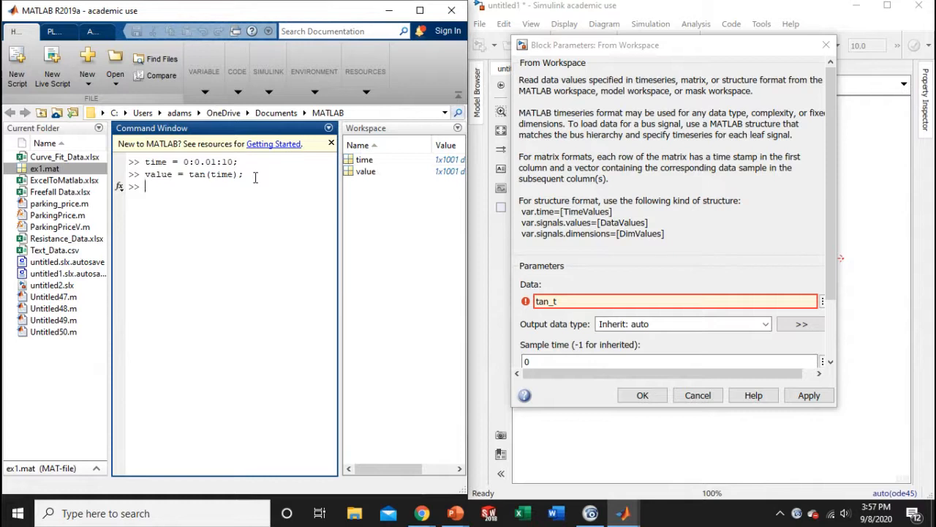
# - Write tan_t = [time' value'] at the MATLAB command prompt and evaluate its value term
pyautogui.write('ta')
pyautogui.write("n_t = [time' value']")
pyautogui.doubleClick(205, 186)
pyautogui.doubleClick(241, 186)
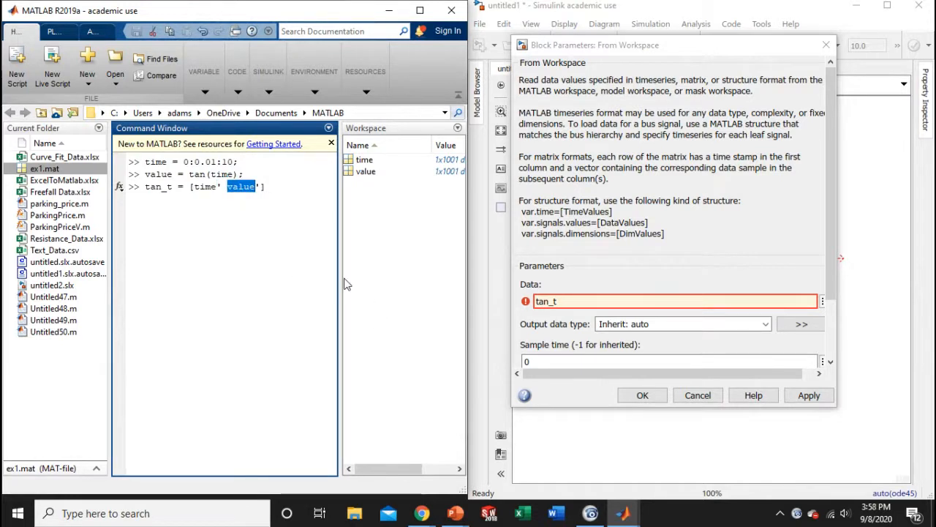
pyautogui.press('Return')
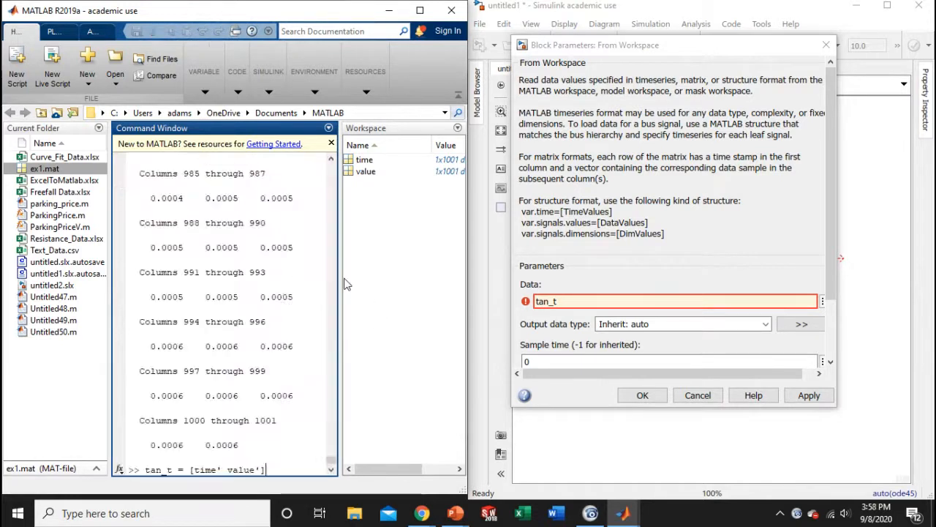
# - Accept the tan_t data setting of the From Workspace block and run the simulation
pyautogui.click(641, 396)
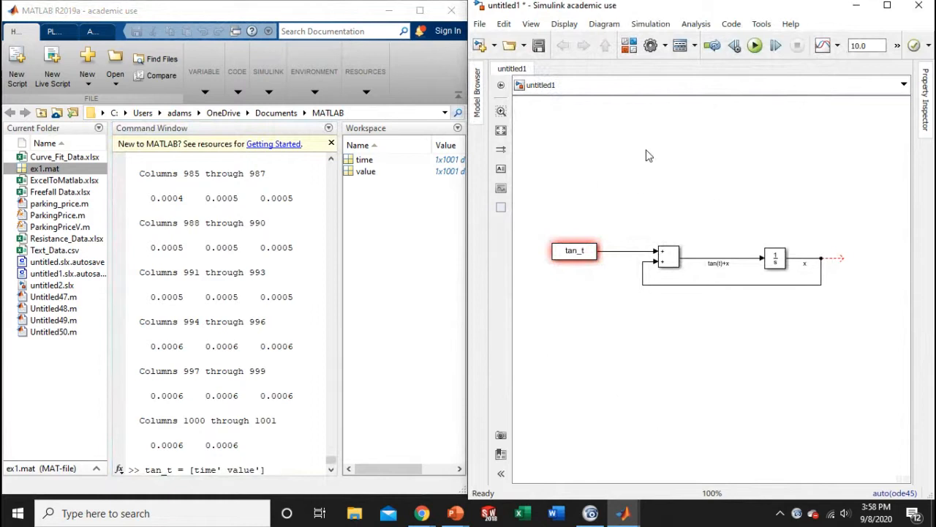
pyautogui.click(755, 45)
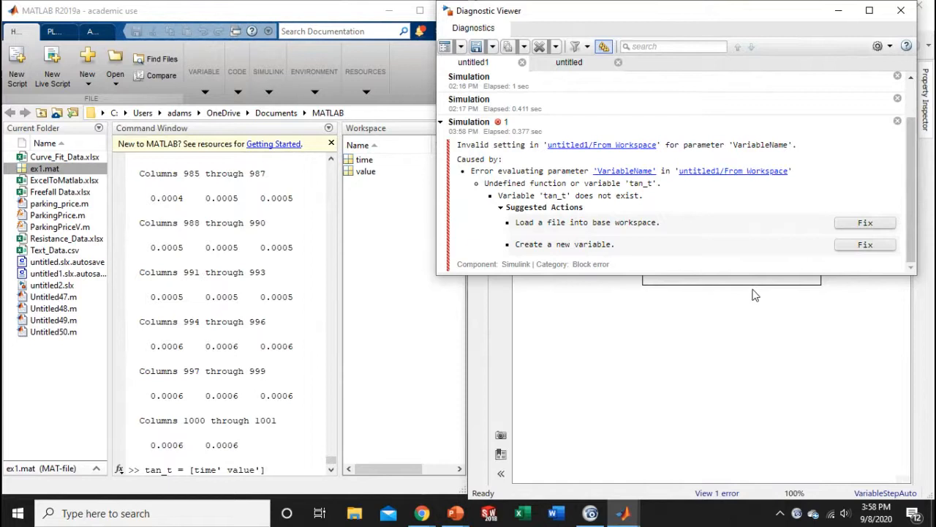
# - Execute the pending tan_t = [time' value'] command in MATLAB and run the Simulink model again
pyautogui.click(291, 317)
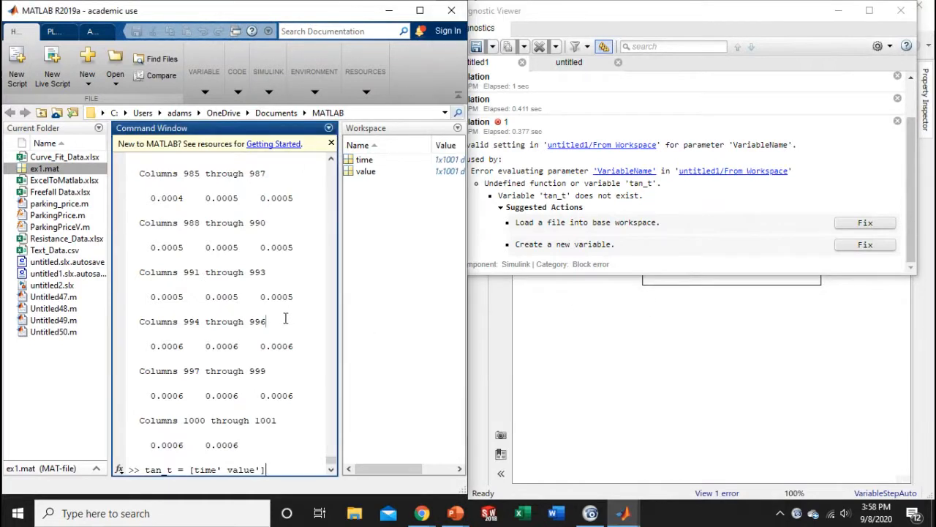
pyautogui.press('Return')
pyautogui.click(636, 329)
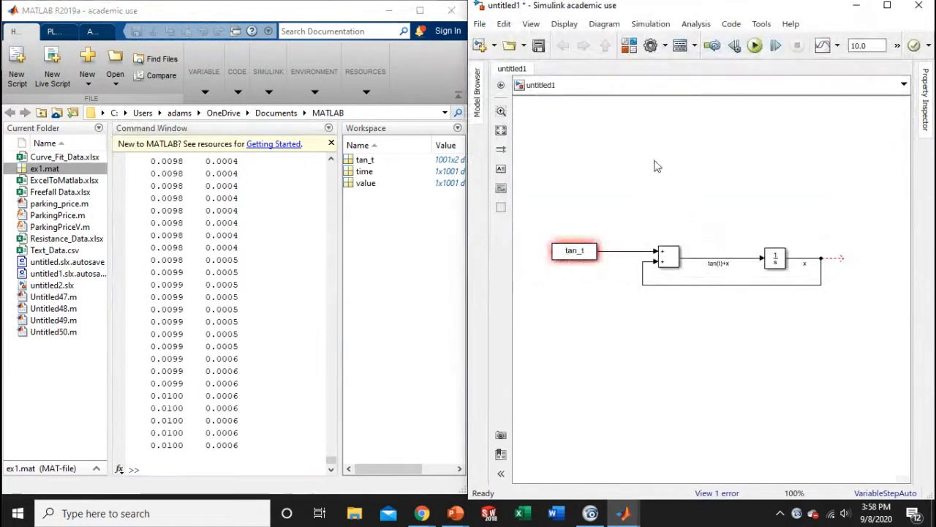
pyautogui.click(755, 46)
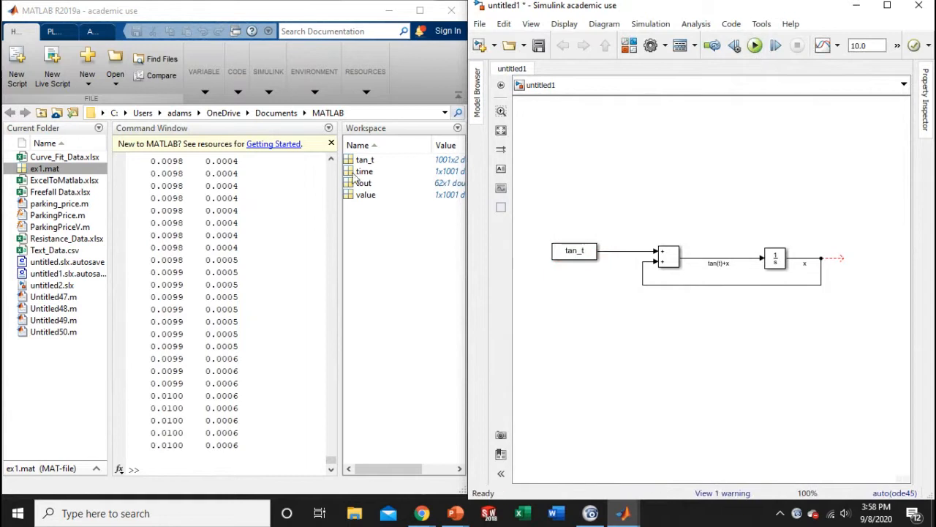
# - Examine the printed tan_t values and the recent commands in the MATLAB Command Window
pyautogui.click(278, 246)
pyautogui.scroll(8, 284, 278)
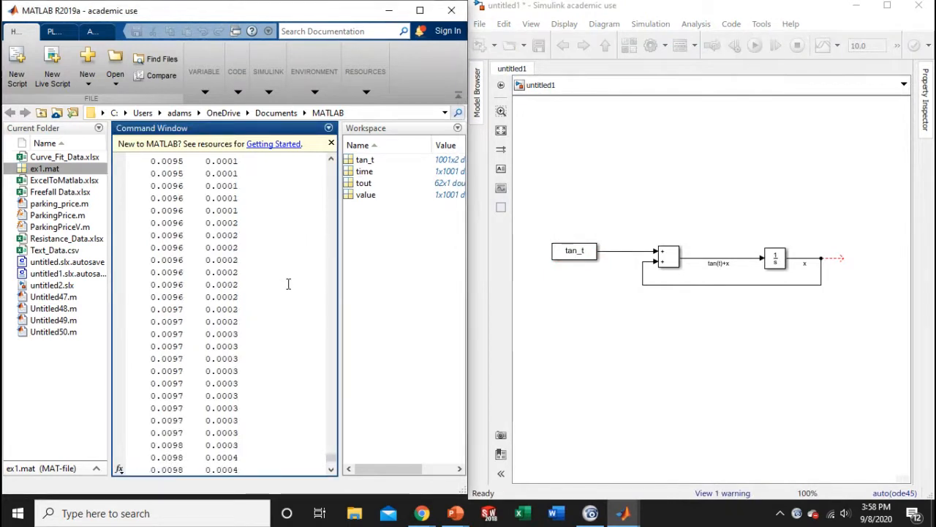
pyautogui.scroll(-4, 289, 283)
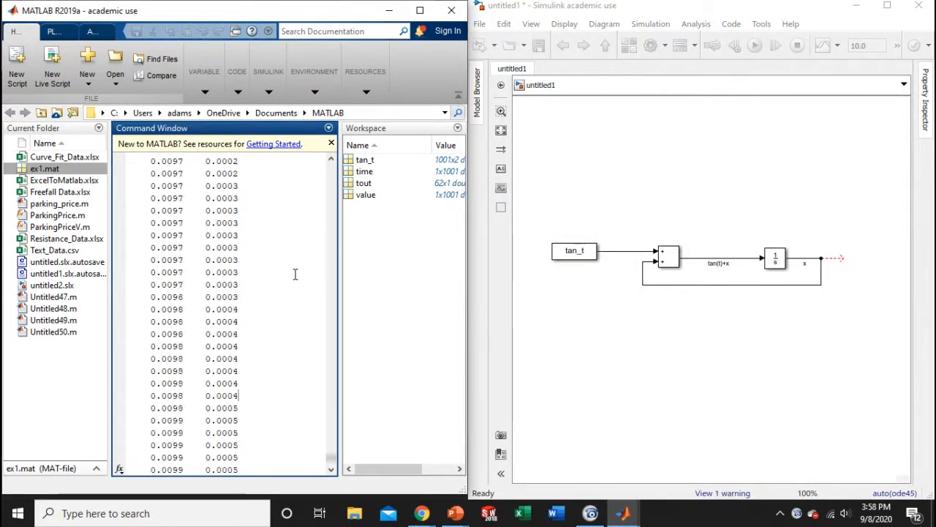
pyautogui.press('Up')
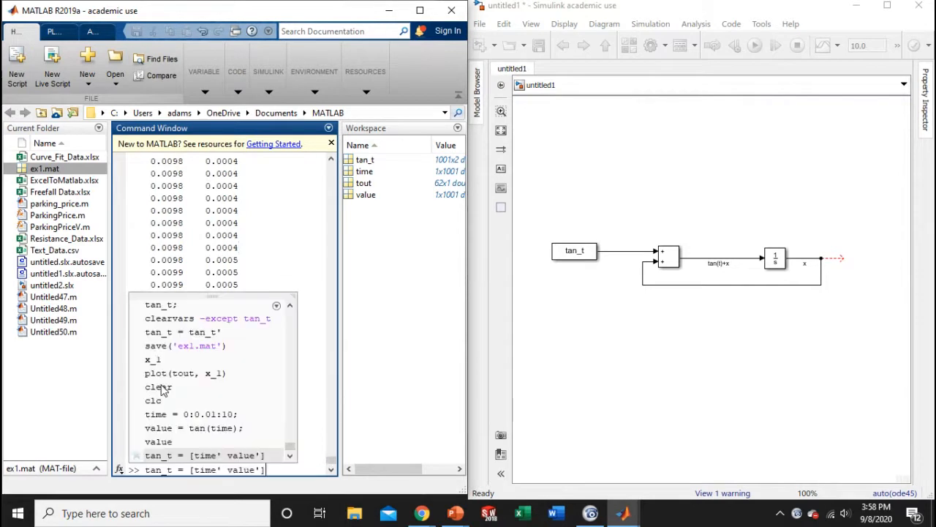
pyautogui.press('Escape')
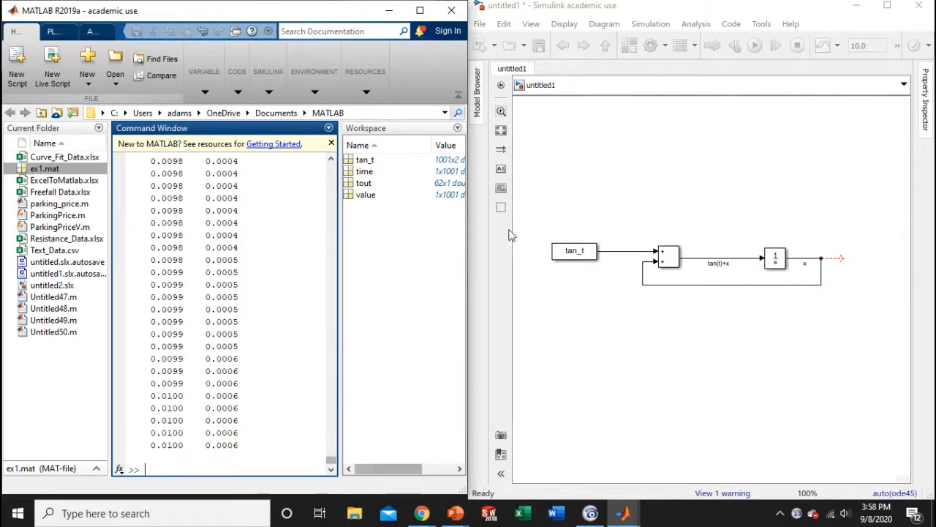
# - Delete the unconnected output line after the integrator and connect a new Scope block to signal x
pyautogui.click(833, 258)
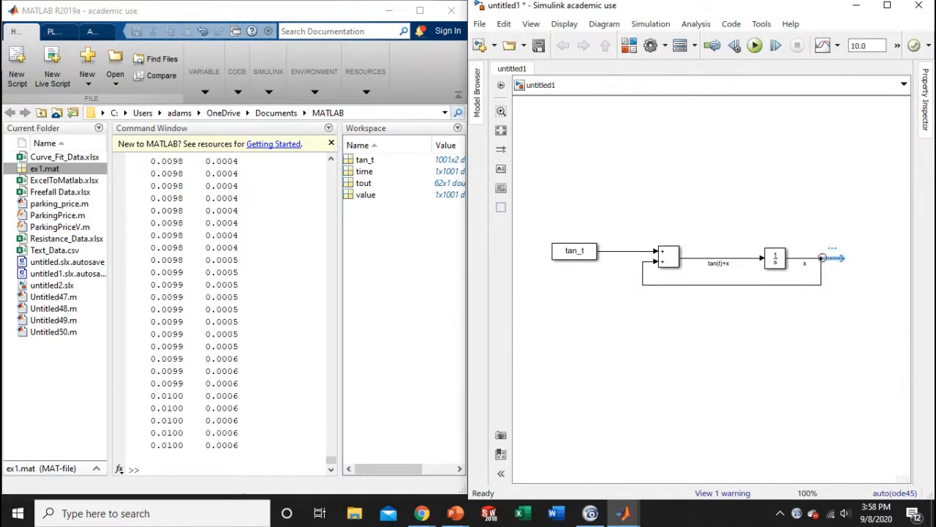
pyautogui.click(556, 256)
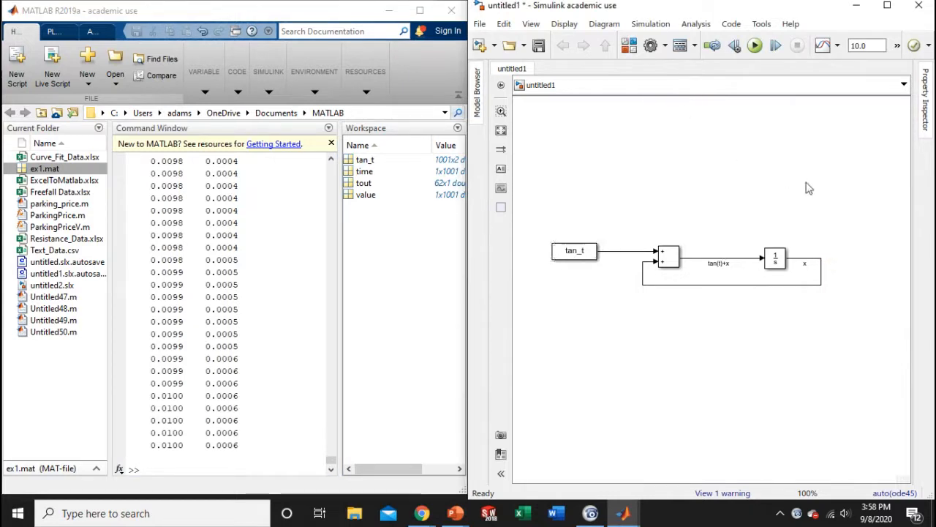
pyautogui.write('cope')
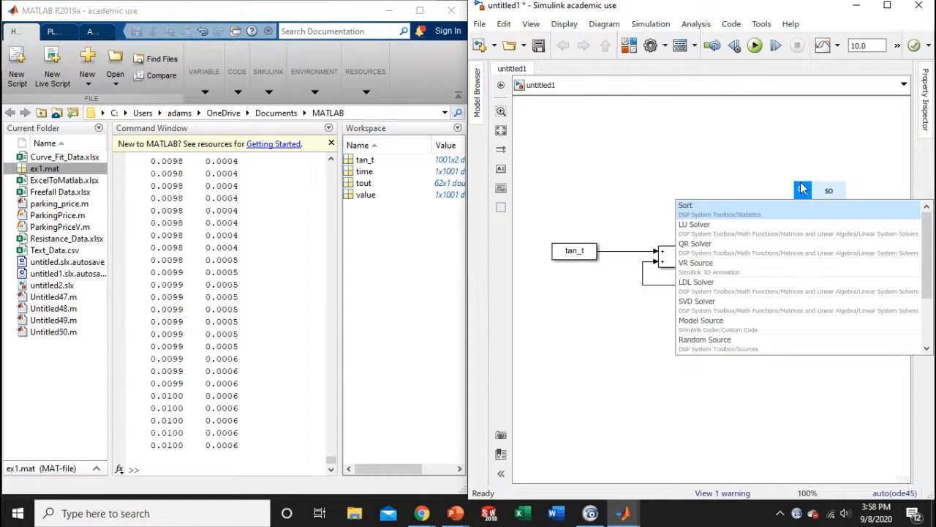
pyautogui.press('Return')
pyautogui.moveTo(825, 196); pyautogui.dragTo(821, 259)
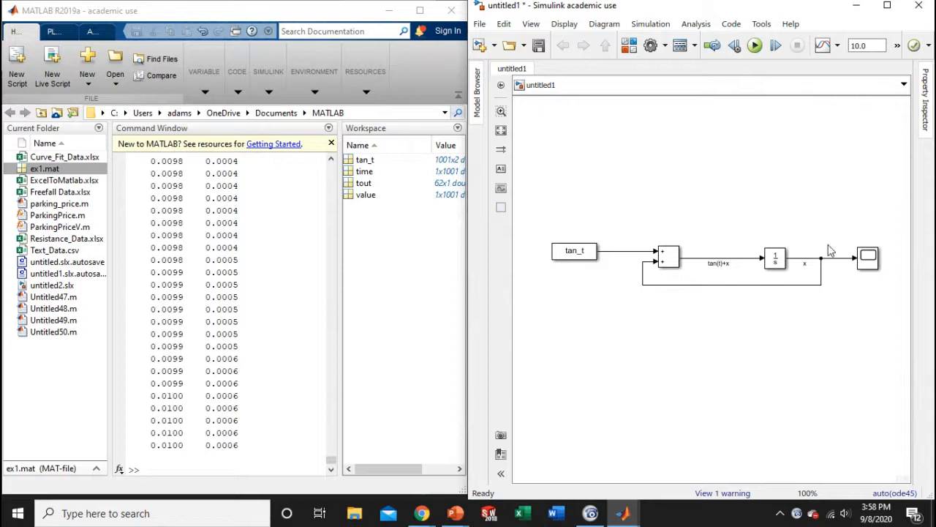
# - Run the simulation and view the response of x in the Scope
pyautogui.click(758, 46)
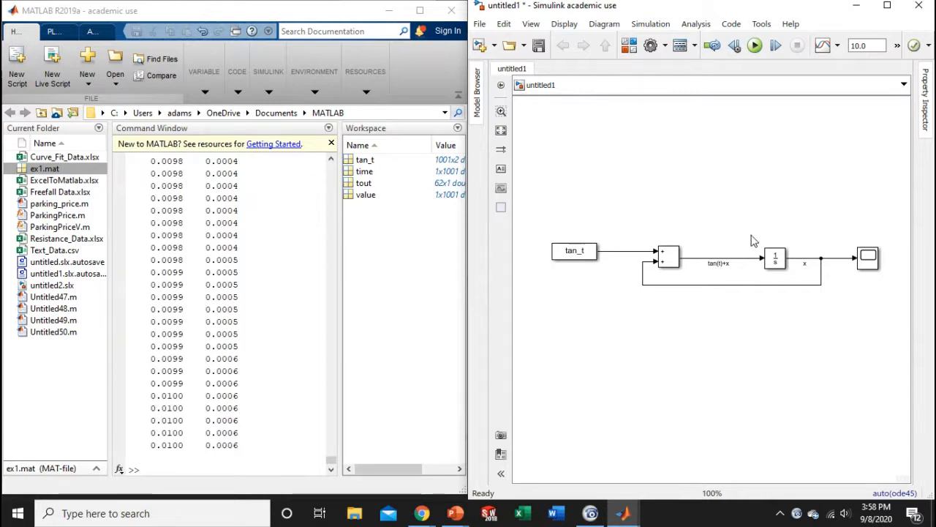
pyautogui.doubleClick(869, 257)
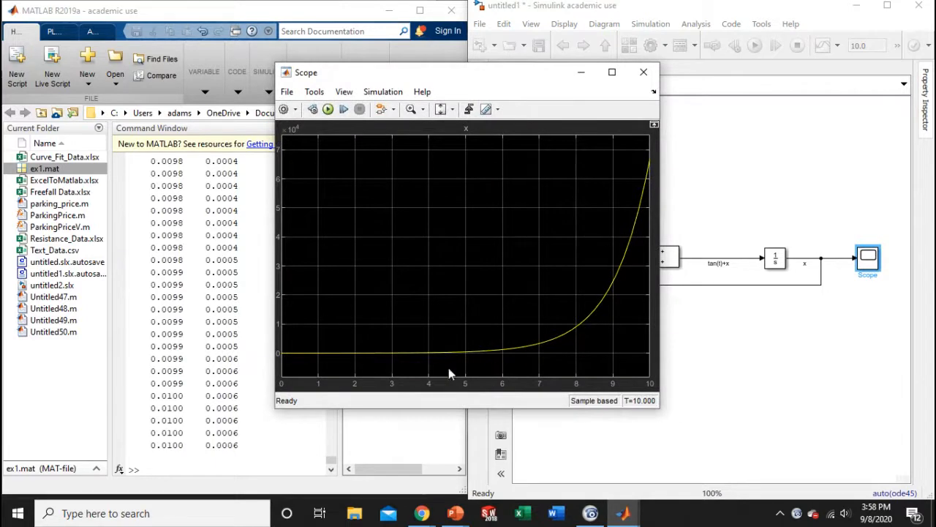
pyautogui.click(644, 72)
pyautogui.click(727, 321)
pyautogui.click(586, 256)
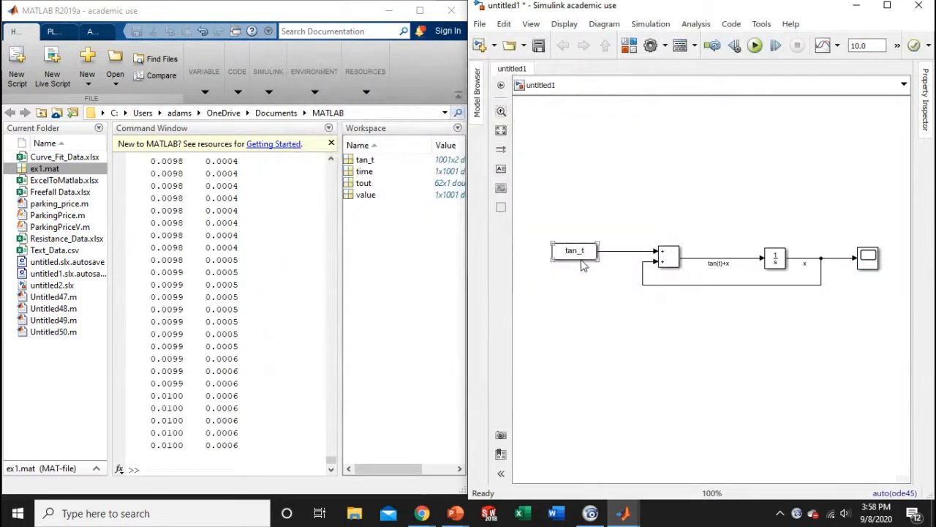
pyautogui.click(640, 300)
# - Add a To Workspace block from the Sinks library and connect it to the x feedback line below the Scope
pyautogui.click(629, 46)
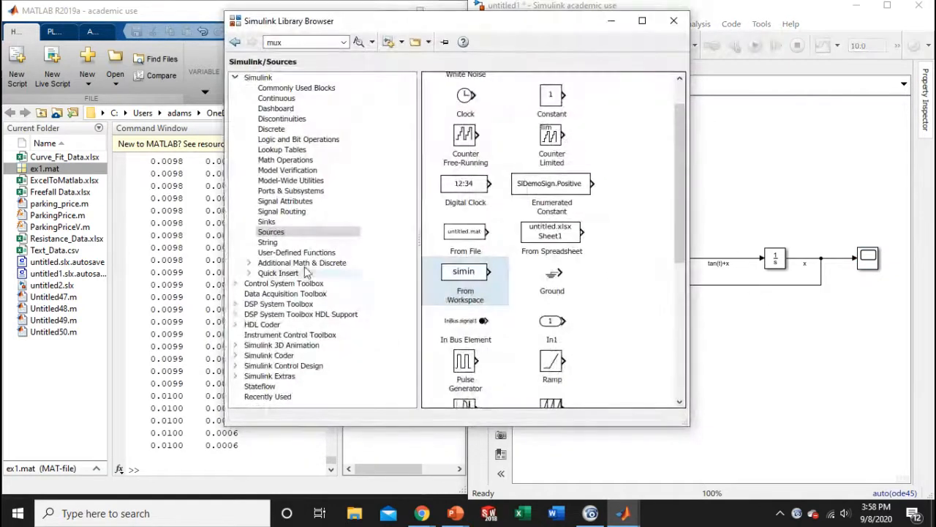
pyautogui.click(267, 221)
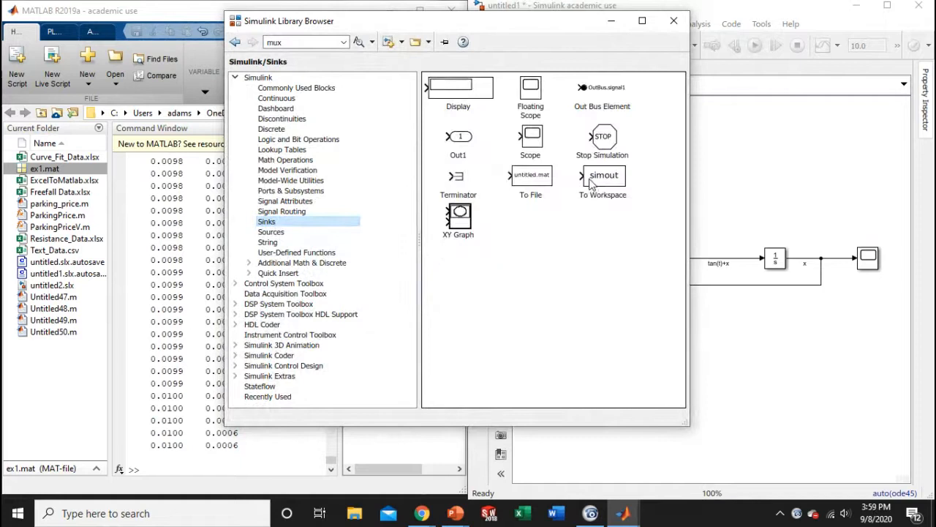
pyautogui.moveTo(591, 184); pyautogui.dragTo(810, 284)
# - Set the To Workspace block's variable name to x_1
pyautogui.doubleClick(858, 289)
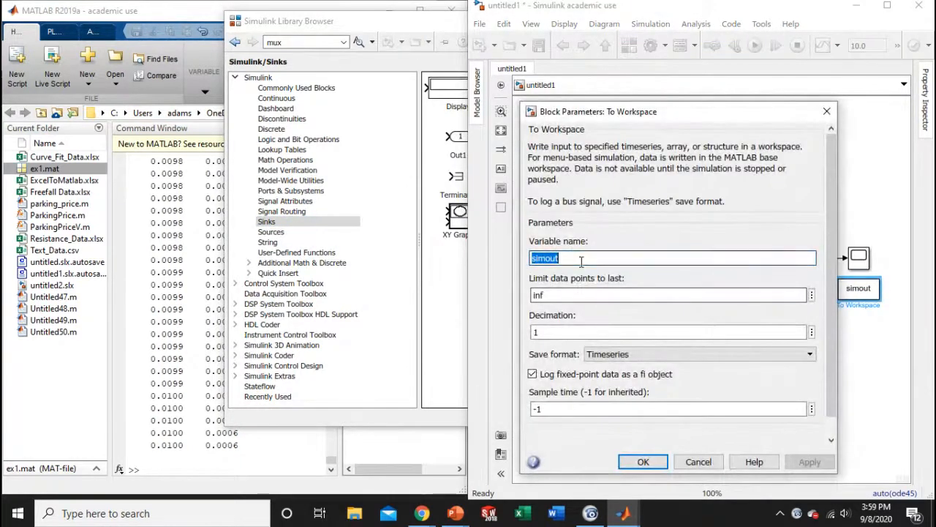
pyautogui.write('x_1')
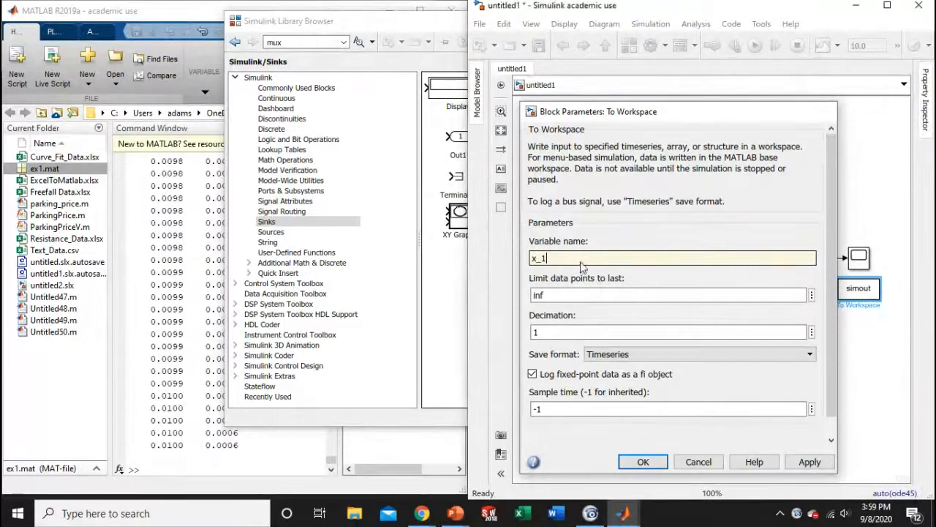
pyautogui.press('Return')
pyautogui.click(868, 328)
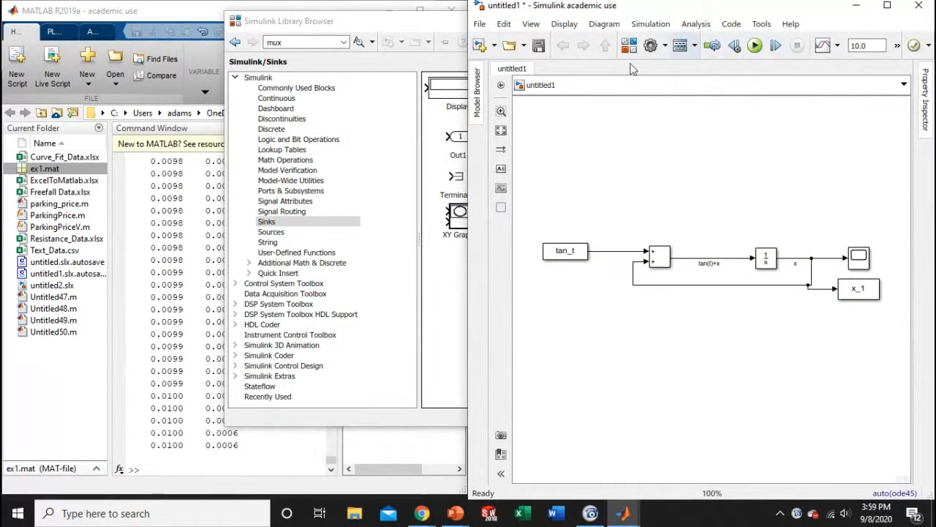
# - Run the simulation and display the exported x_1 variable in the MATLAB Command Window
pyautogui.click(857, 291)
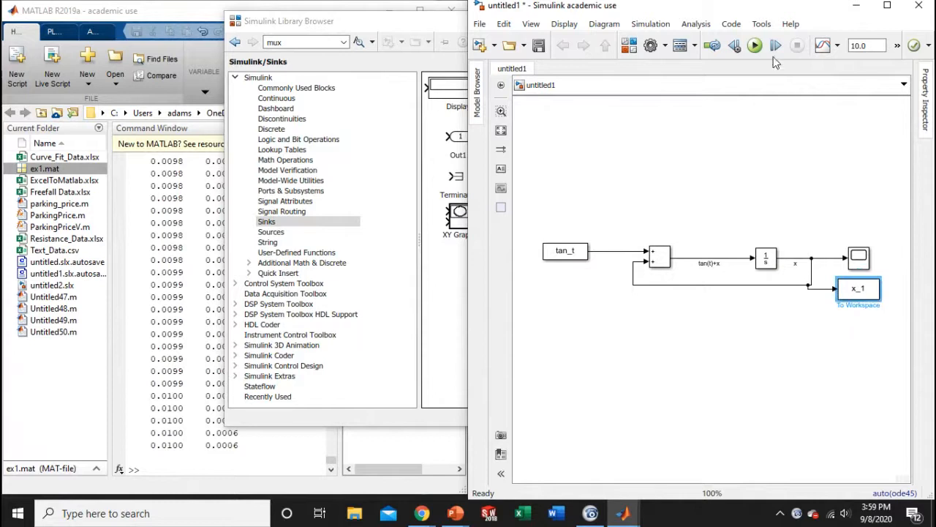
pyautogui.click(755, 46)
pyautogui.click(161, 7)
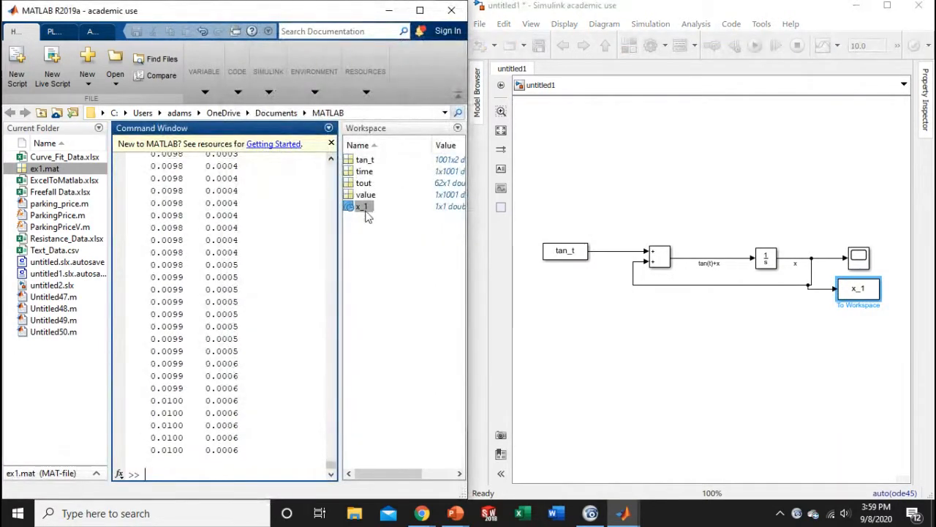
pyautogui.moveTo(366, 207); pyautogui.dragTo(277, 237)
pyautogui.press('Return')
# - Enable single simulation output under the name out in the model's Data Import/Export configuration
pyautogui.click(637, 138)
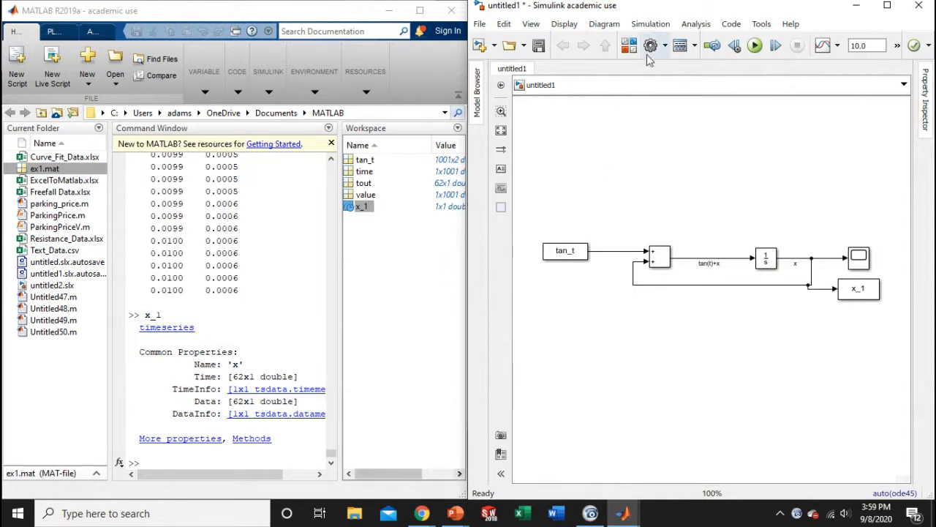
pyautogui.click(647, 55)
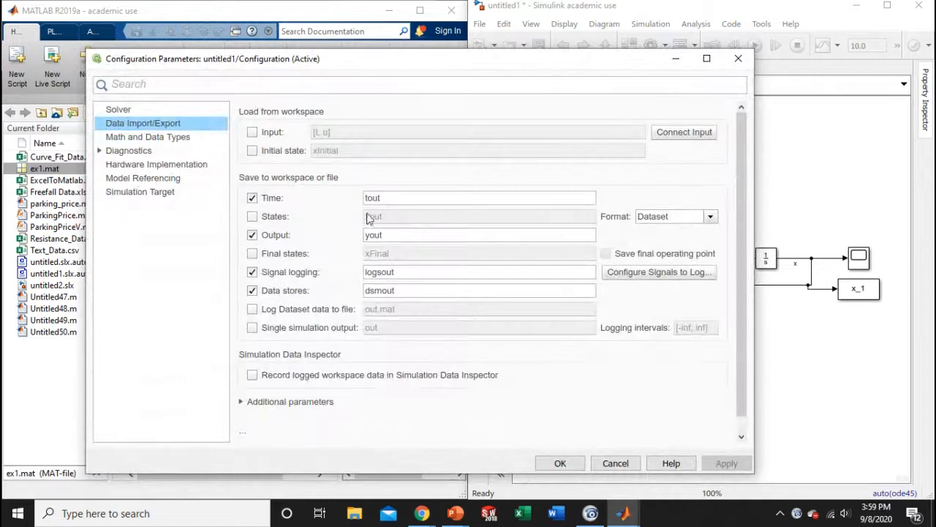
pyautogui.click(161, 122)
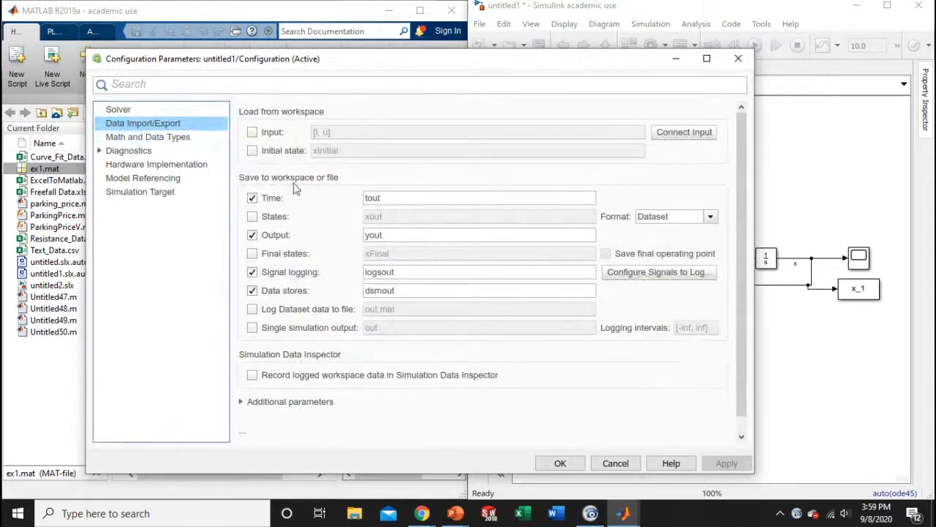
pyautogui.click(253, 328)
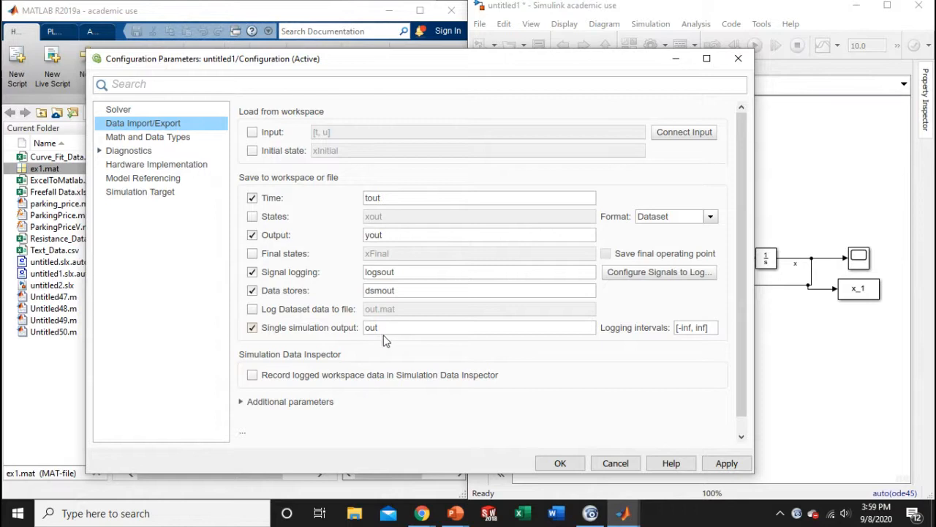
pyautogui.click(566, 462)
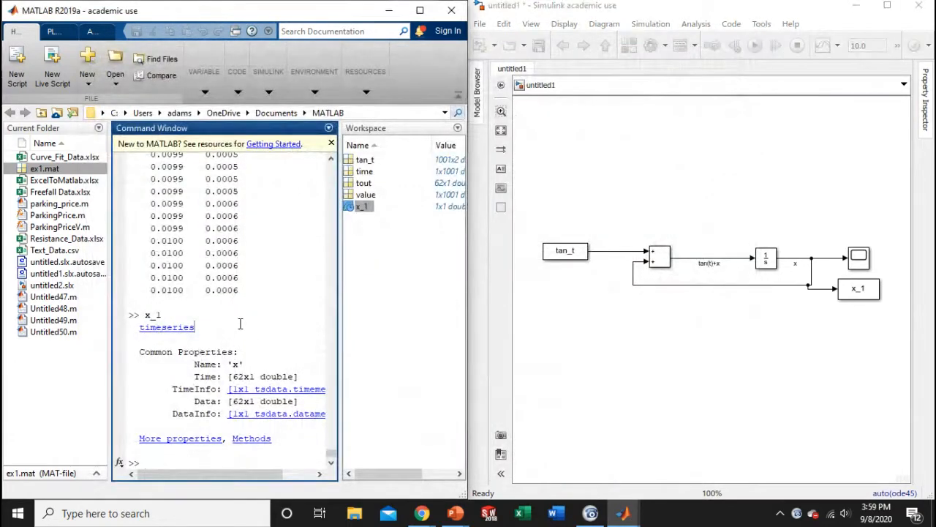
# - Clear the variable x_1 from the MATLAB workspace
pyautogui.write('clear x_12')
pyautogui.press('BackSpace')
pyautogui.press('Return')
# - Run the simulation again and display the out variable in the Command Window to find its x_1 entry
pyautogui.click(622, 206)
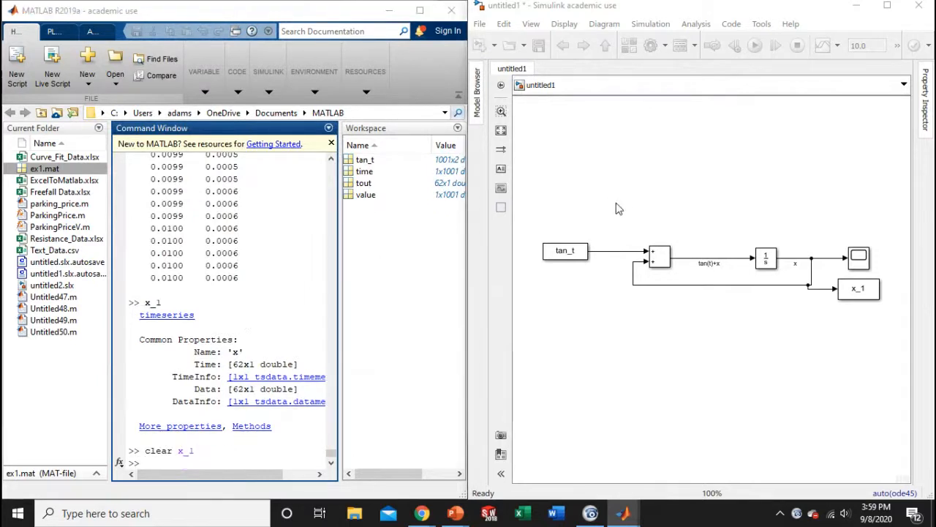
pyautogui.click(754, 48)
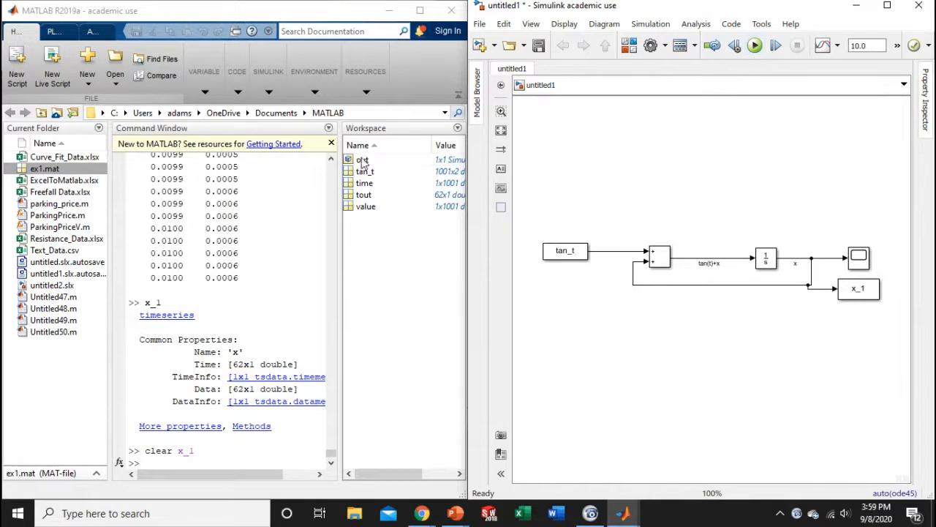
pyautogui.click(362, 165)
pyautogui.click(213, 179)
pyautogui.write('out')
pyautogui.press('Return')
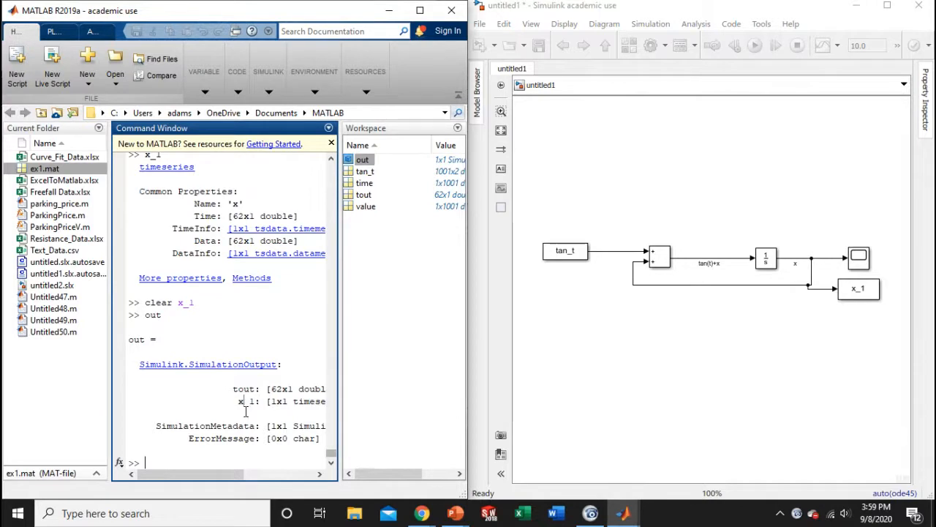
pyautogui.moveTo(231, 474); pyautogui.dragTo(248, 474)
pyautogui.moveTo(210, 402); pyautogui.dragTo(227, 410)
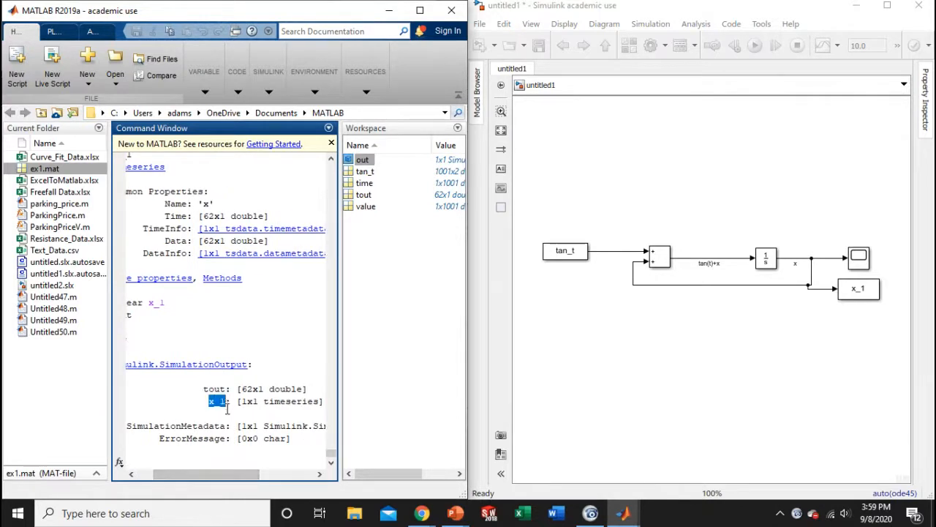
# - Disable single simulation output in the model's Data Import/Export configuration and rerun the simulation
pyautogui.click(648, 189)
pyautogui.click(650, 45)
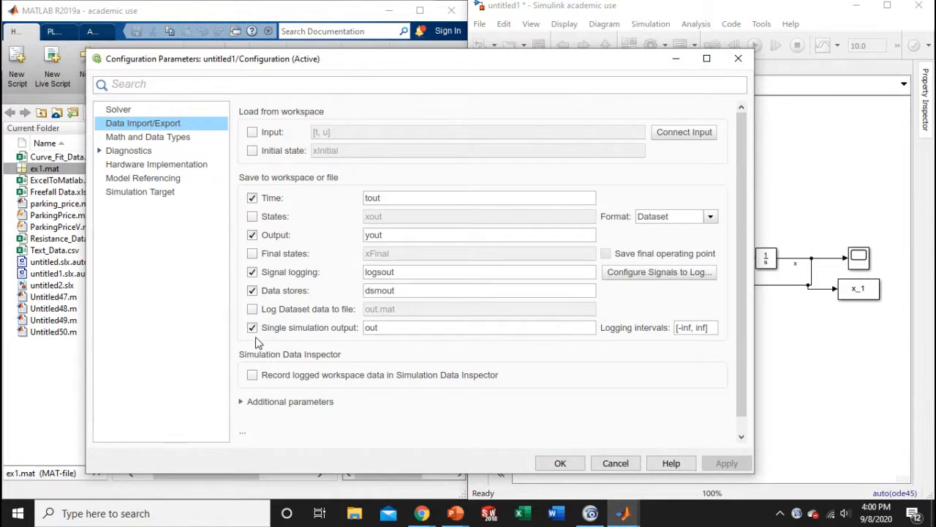
pyautogui.click(562, 463)
pyautogui.click(754, 46)
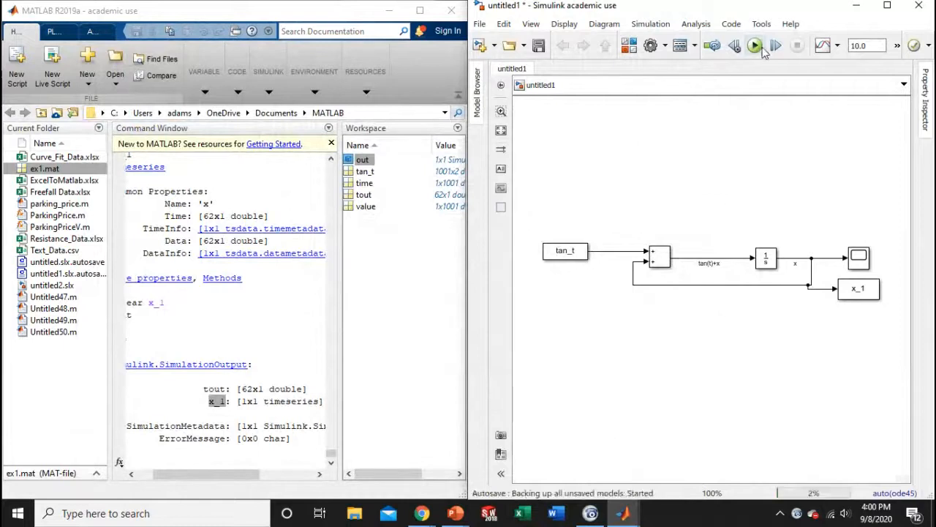
pyautogui.click(403, 255)
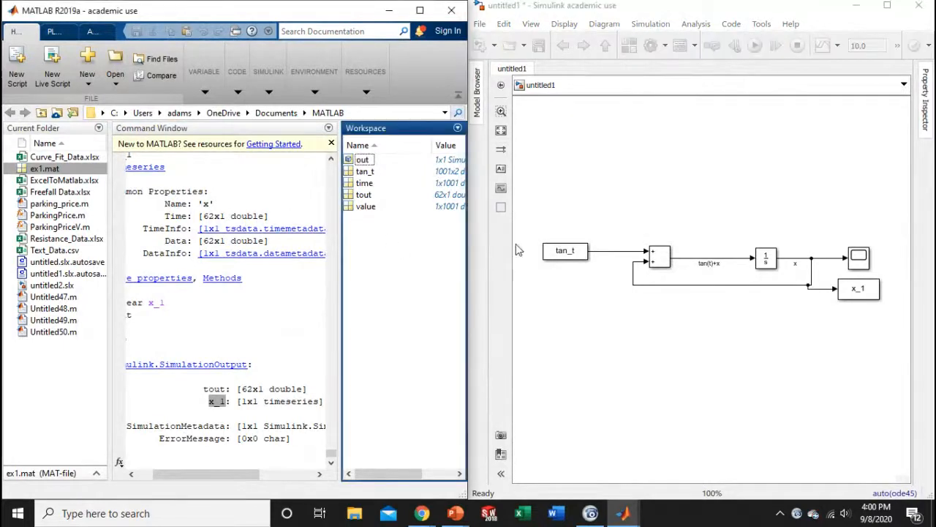
# - Display x_1 in the Command Window, plot it with plot(x_1), and close the figure after viewing it
pyautogui.click(867, 291)
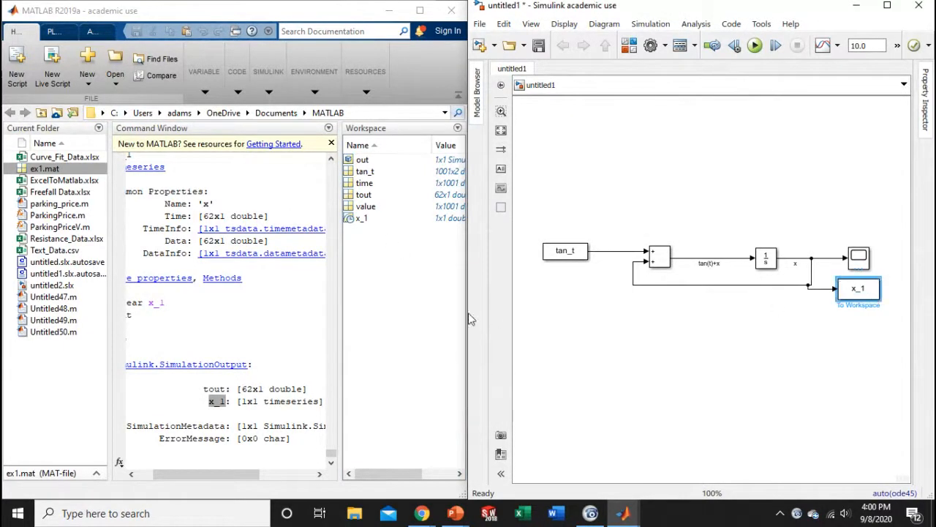
pyautogui.moveTo(364, 218); pyautogui.dragTo(253, 290)
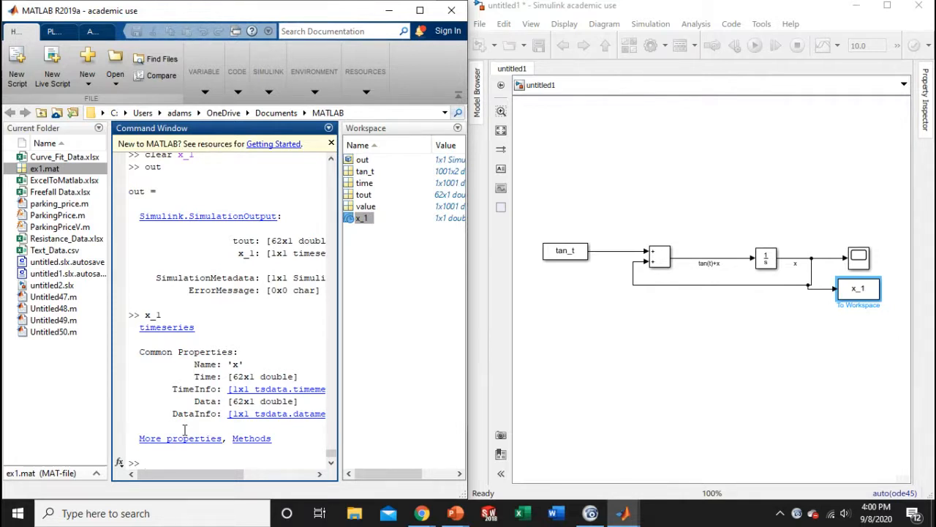
pyautogui.write('plot(x_l)')
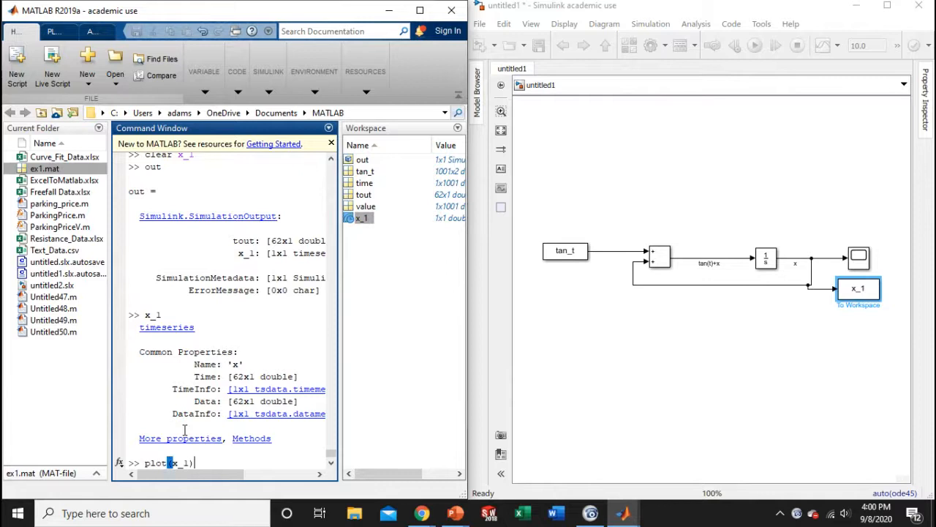
pyautogui.press('Return')
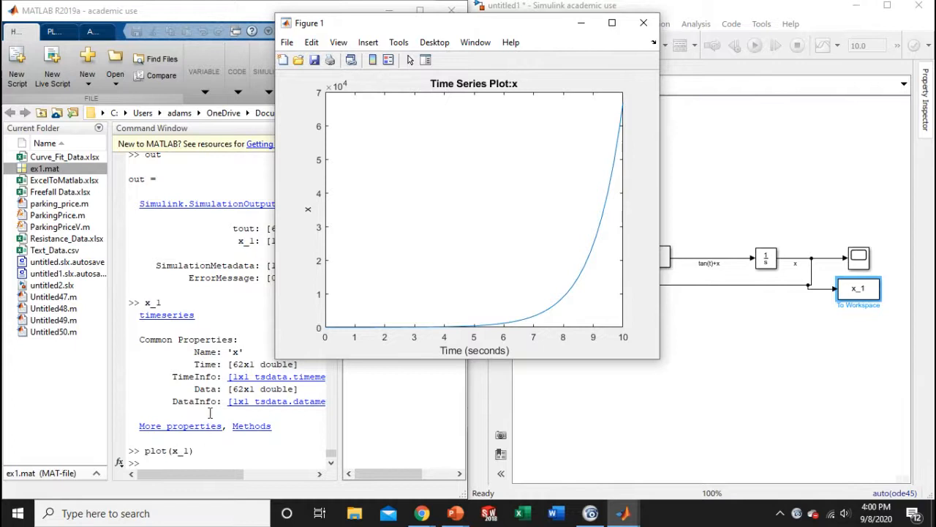
pyautogui.click(653, 27)
# - Set the To Workspace block's save format to Array
pyautogui.doubleClick(857, 290)
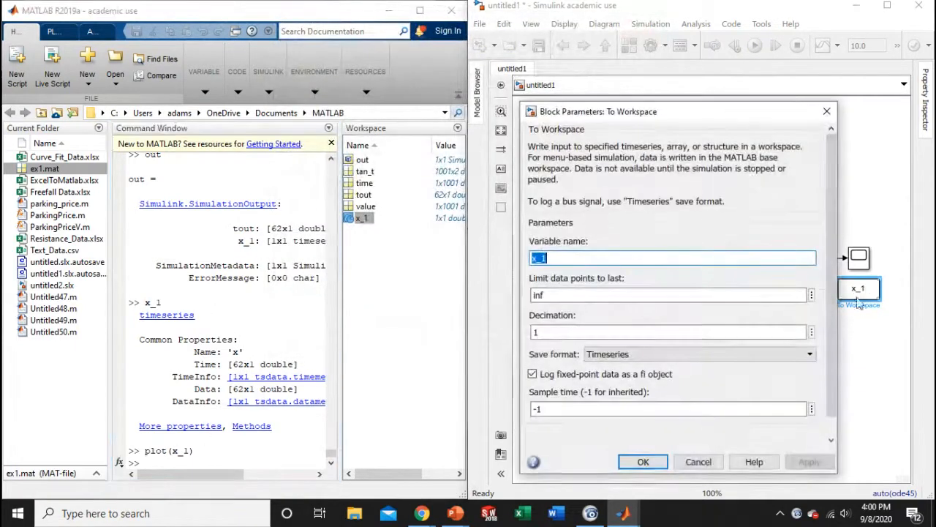
pyautogui.moveTo(724, 111); pyautogui.dragTo(643, 57)
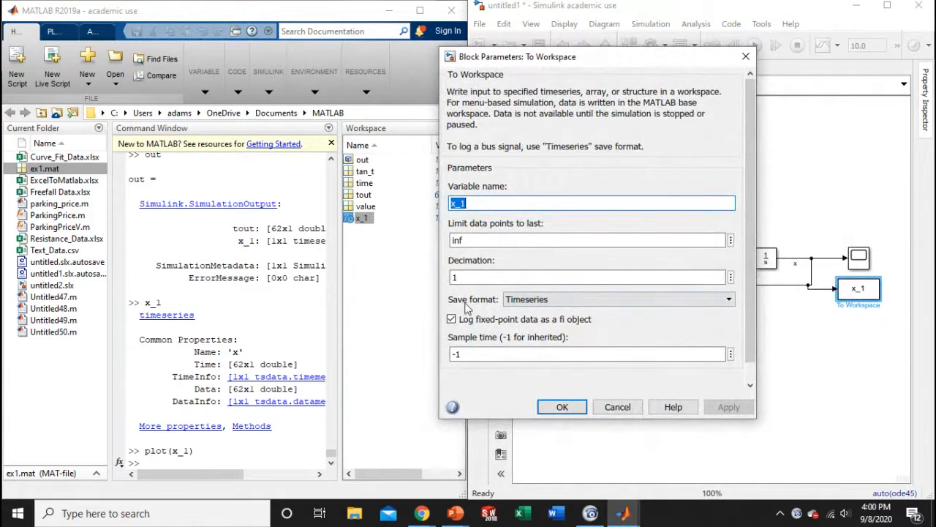
pyautogui.click(515, 307)
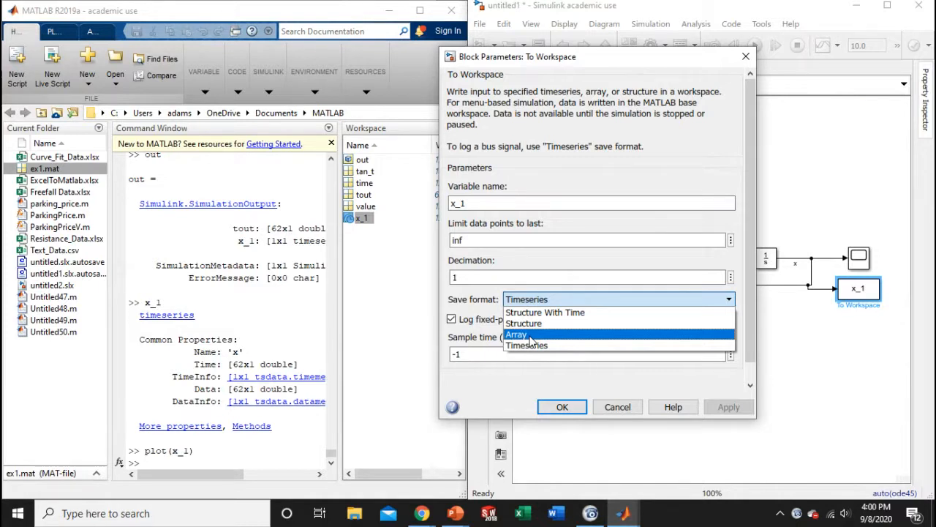
pyautogui.click(531, 341)
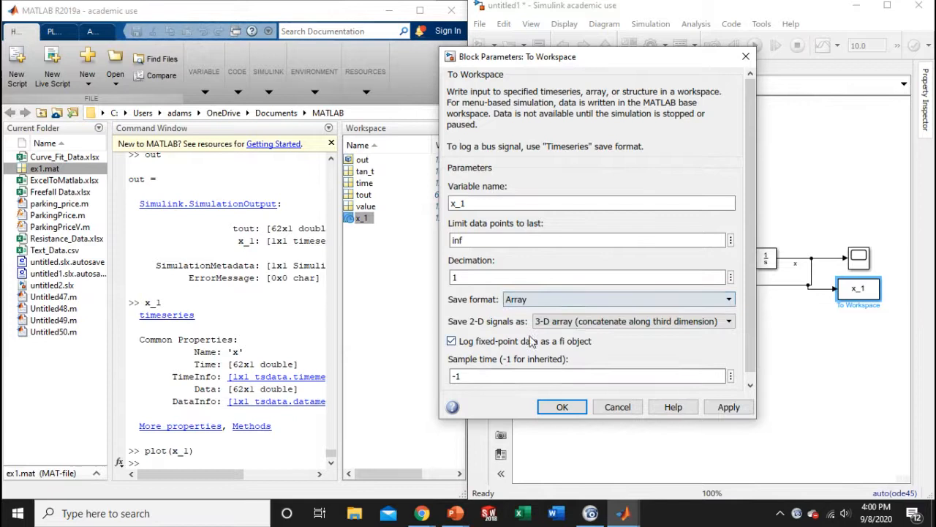
pyautogui.click(571, 298)
pyautogui.click(543, 313)
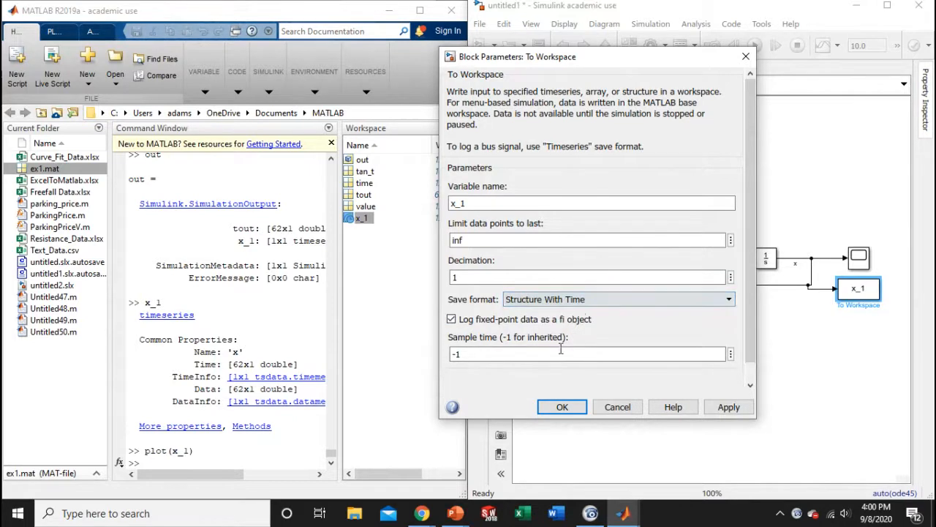
pyautogui.click(570, 298)
pyautogui.click(523, 334)
pyautogui.click(560, 407)
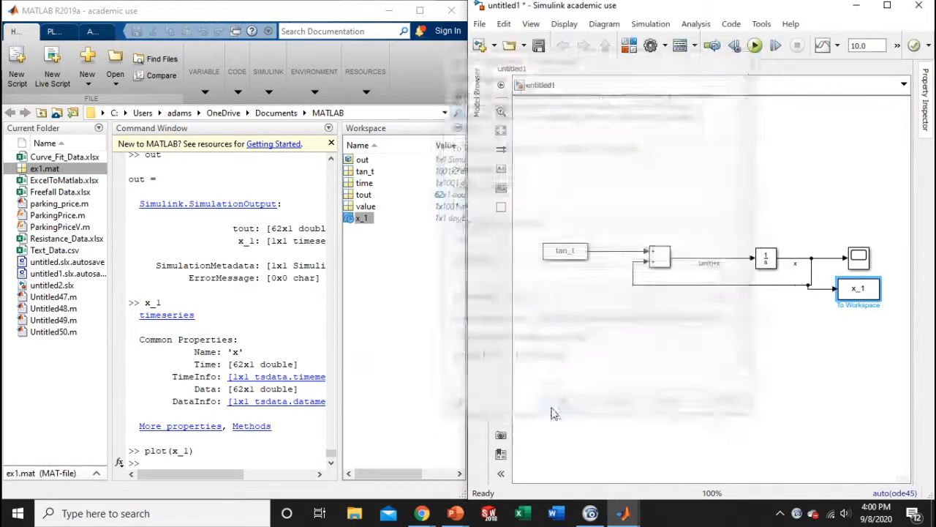
# - Run the simulation and list the values of x_1 in the Command Window
pyautogui.click(755, 45)
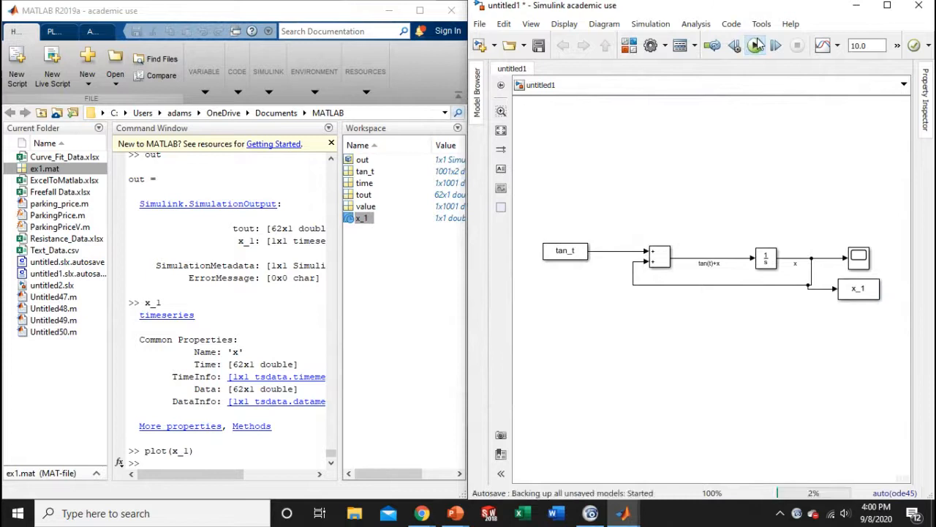
pyautogui.click(272, 215)
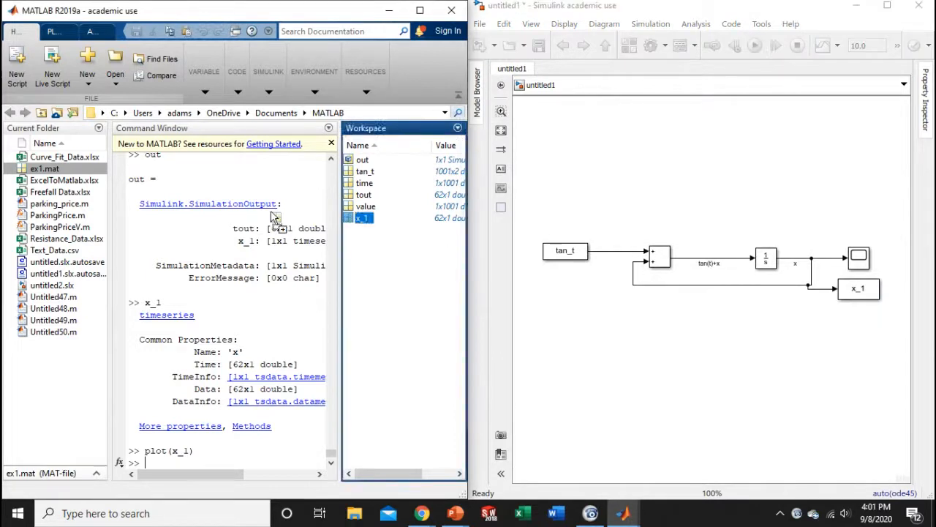
pyautogui.write('x_1.Data')
pyautogui.press('Return')
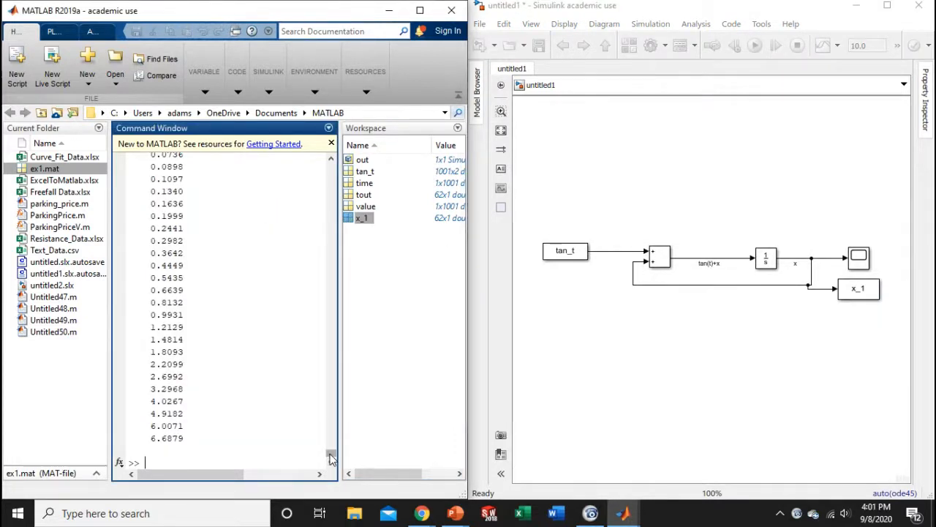
pyautogui.scroll(5, 293, 359)
pyautogui.scroll(-5, 301, 376)
# - Review the time variable name tout and the format options in the model's Data Import/Export configuration
pyautogui.click(595, 206)
pyautogui.click(650, 46)
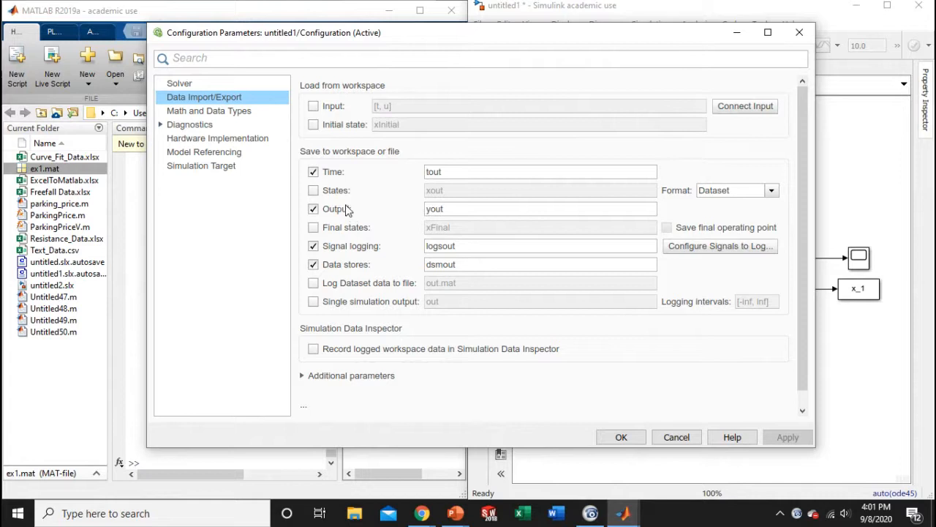
pyautogui.doubleClick(458, 172)
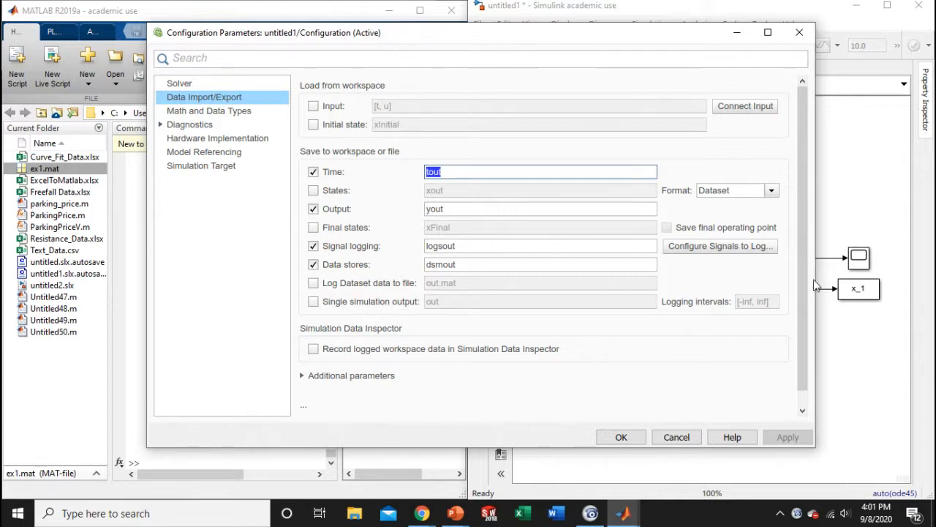
pyautogui.click(773, 191)
pyautogui.click(716, 239)
pyautogui.click(620, 437)
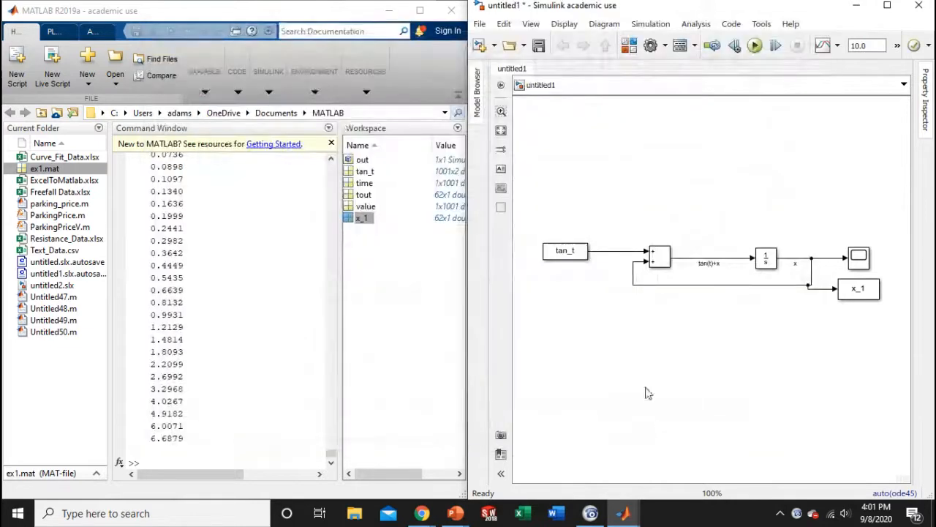
# - Plot x_1 against time with plot(tout,x_1) and close the figure after viewing it
pyautogui.click(281, 221)
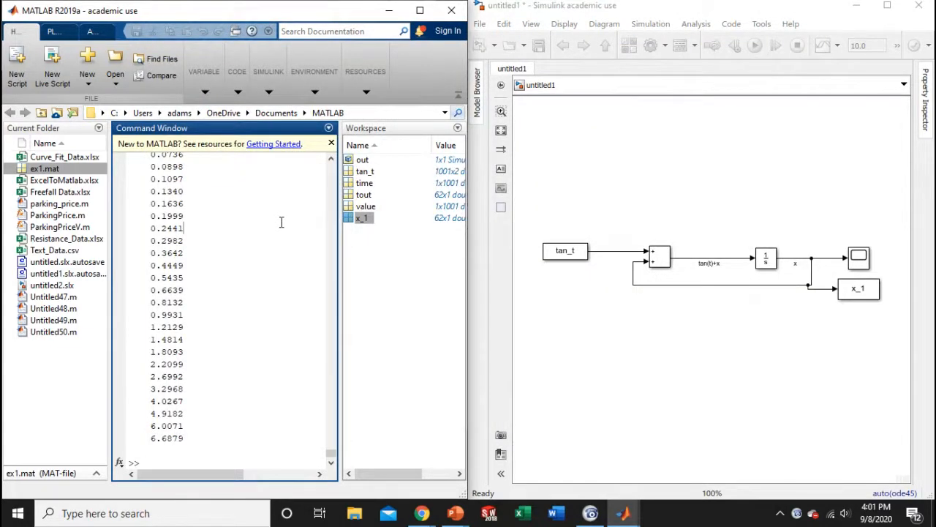
pyautogui.write('plot(tout,')
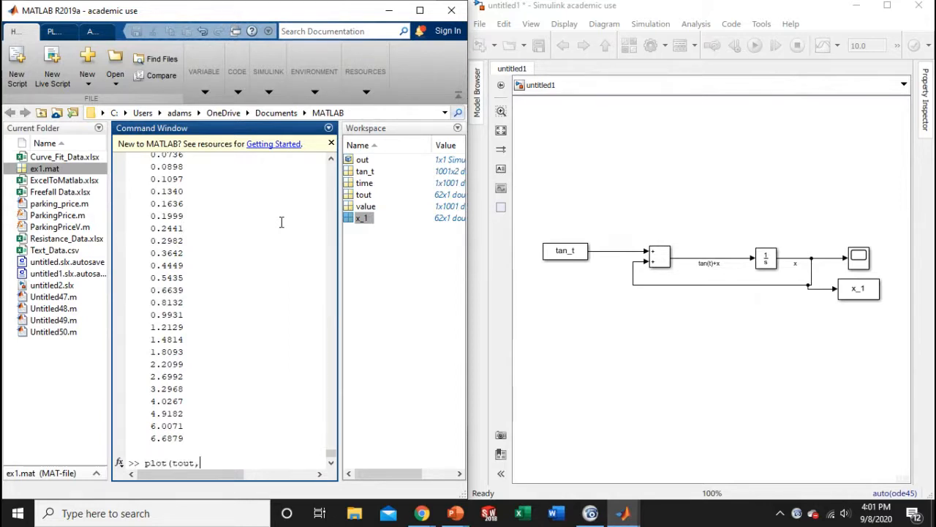
pyautogui.write('x_1)')
pyautogui.press('Return')
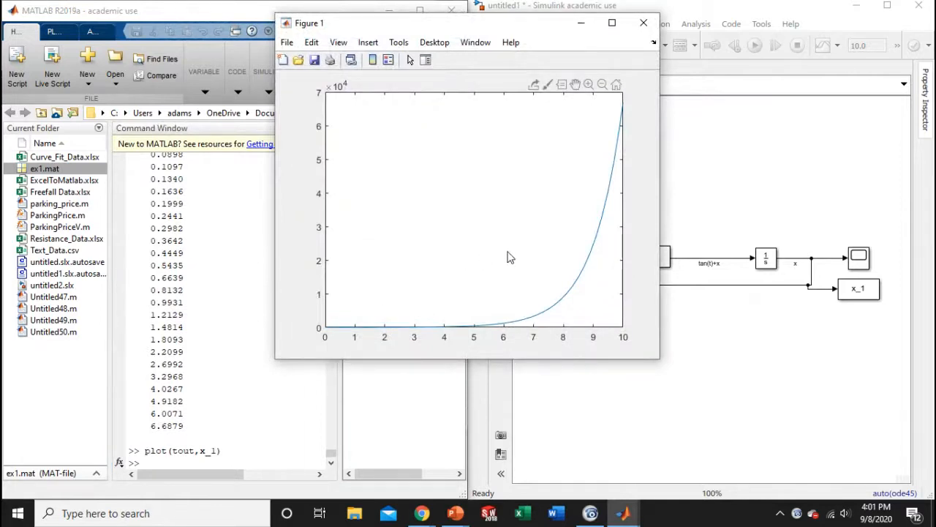
pyautogui.click(651, 28)
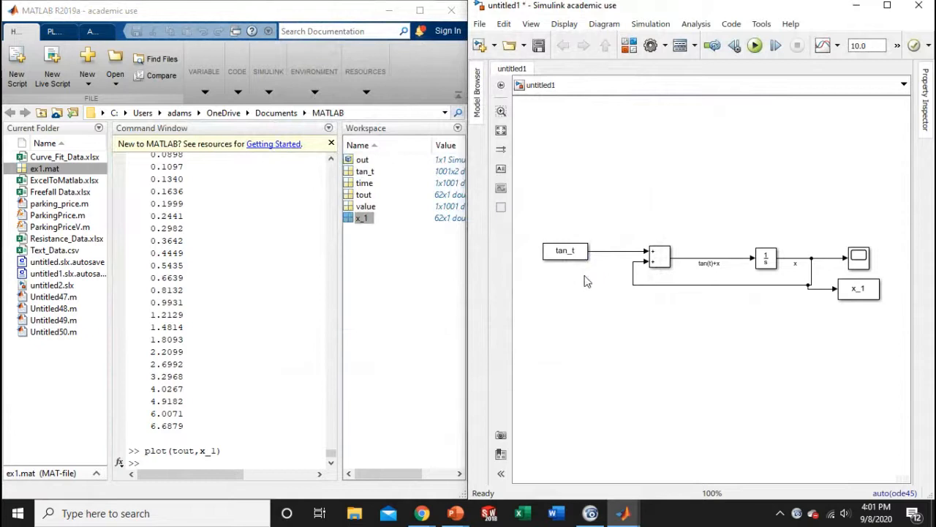
# - Replace the tan_t source block with a From File block from the Sources library, feeding the sum's first input
pyautogui.click(564, 258)
pyautogui.press('Delete')
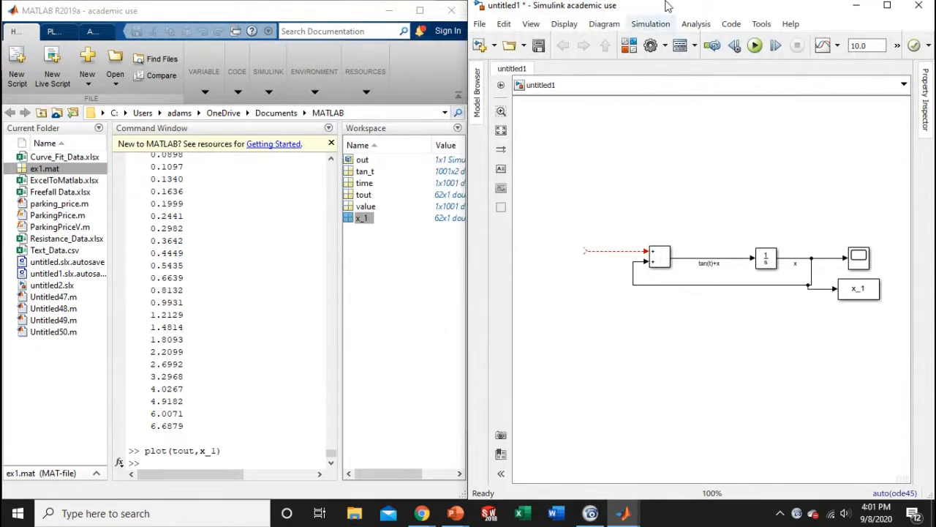
pyautogui.click(629, 45)
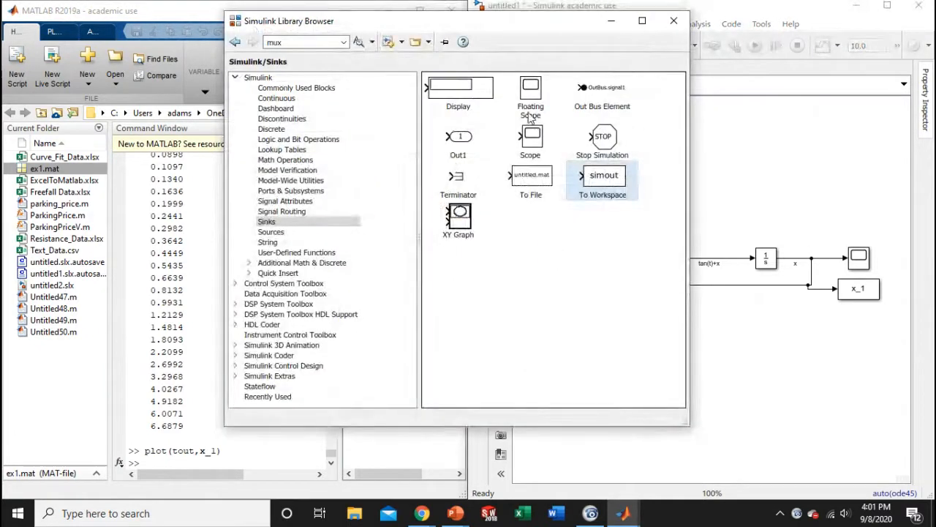
pyautogui.click(270, 232)
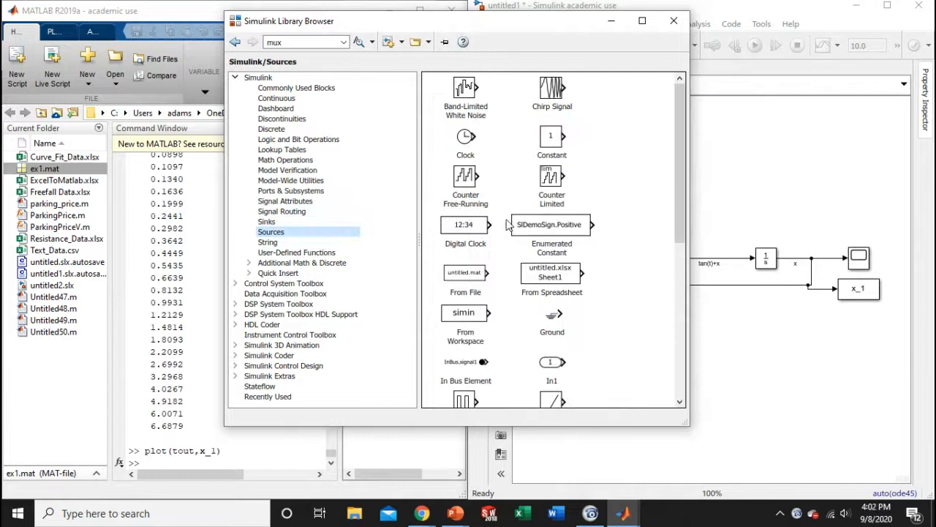
pyautogui.moveTo(466, 278); pyautogui.dragTo(560, 261)
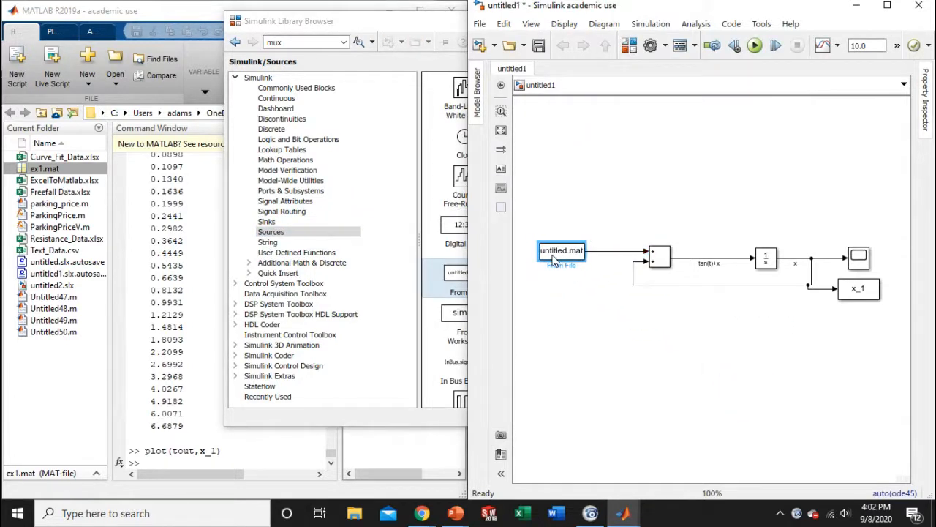
# - Enter tan_t.mat as the file name in the From File block's parameters
pyautogui.doubleClick(557, 252)
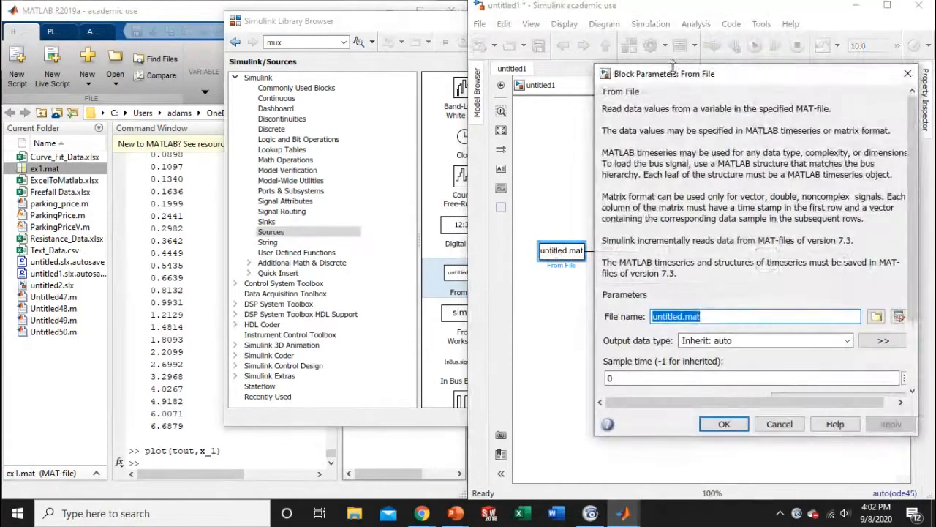
pyautogui.click(639, 262)
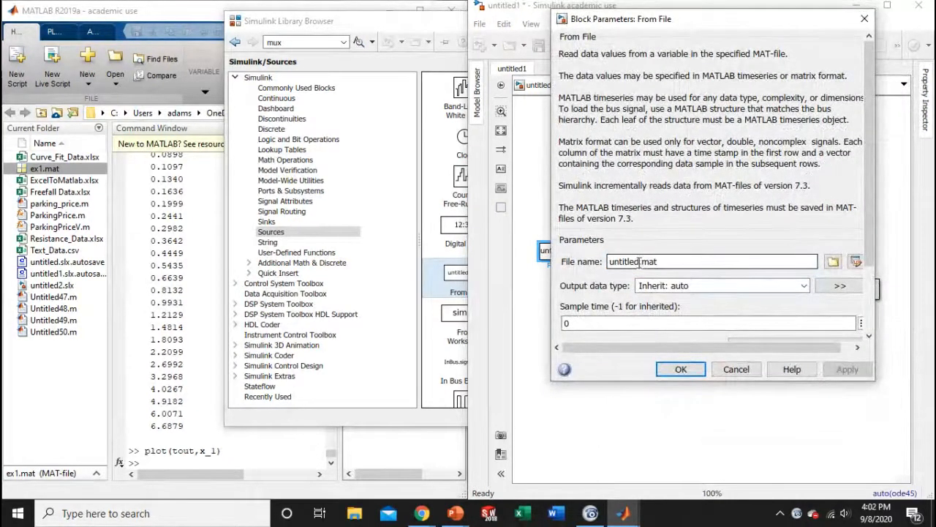
pyautogui.moveTo(640, 262); pyautogui.dragTo(587, 262)
pyautogui.write('t')
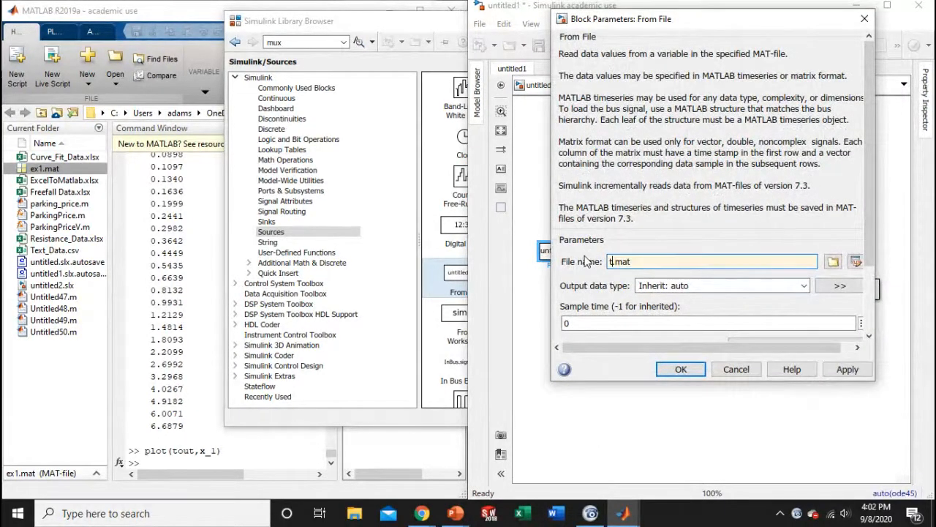
pyautogui.write('an_t')
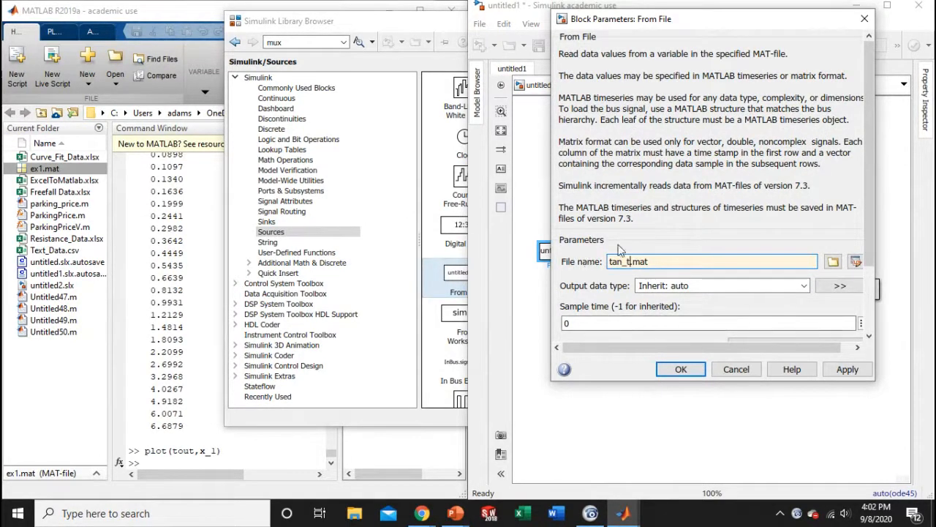
pyautogui.hotkey('ctrl', 'a')
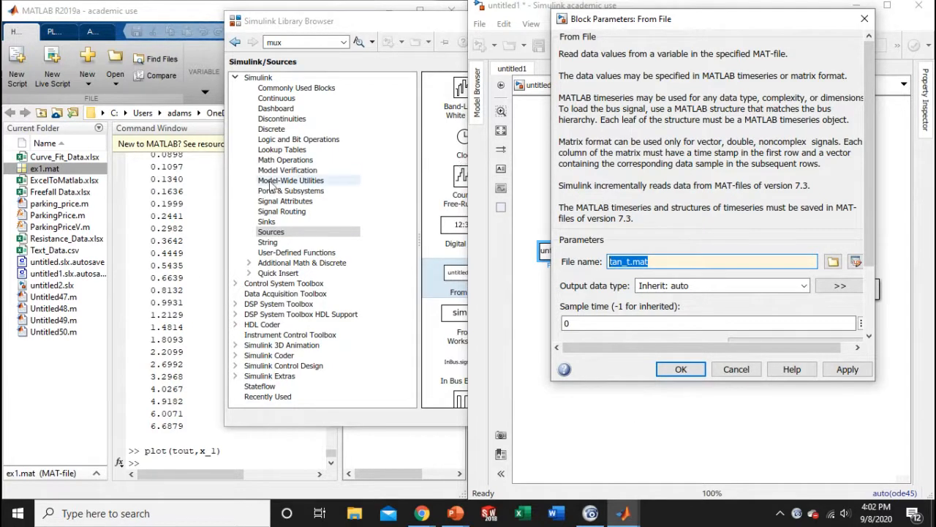
# - Save the variable tan_t to a MAT-file with save('tan_t.mat','tan_t') and select the new file
pyautogui.click(183, 191)
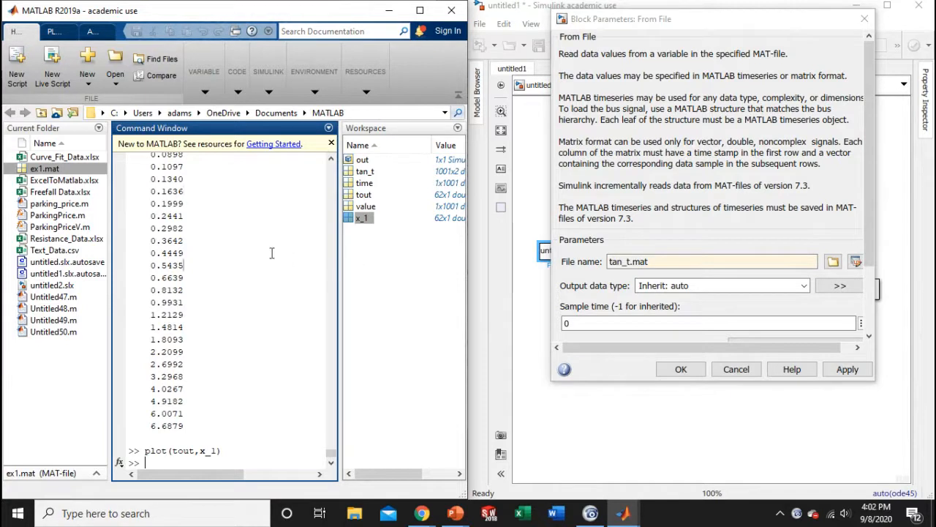
pyautogui.write("save('ta")
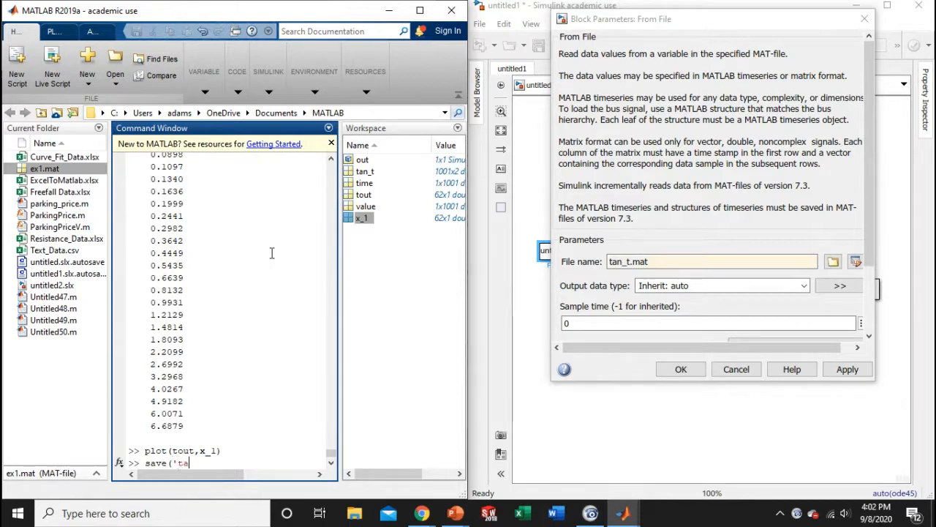
pyautogui.write("n_t.mat','tan_t')")
pyautogui.press('Return')
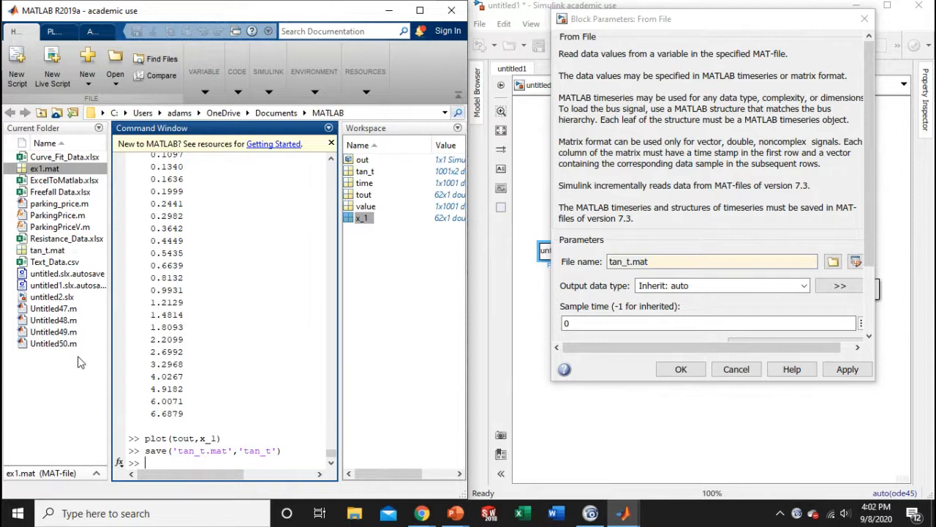
pyautogui.click(57, 251)
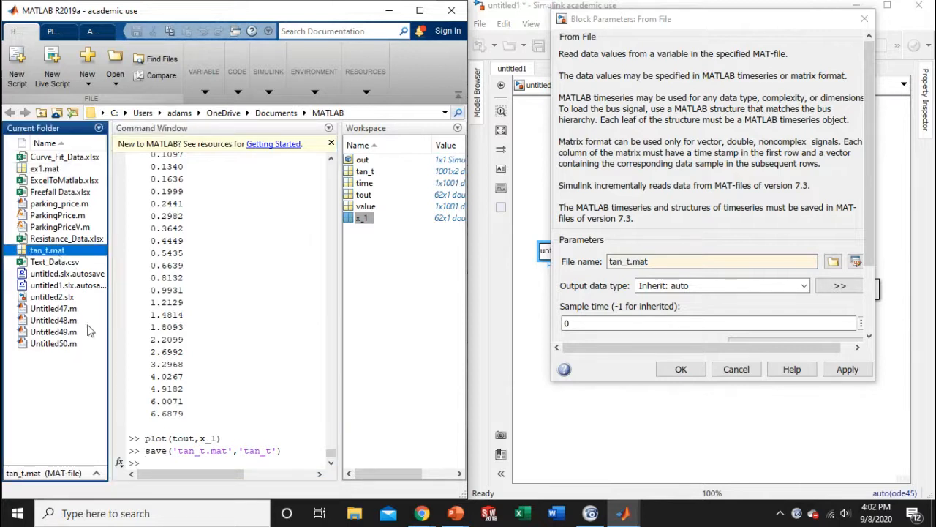
pyautogui.click(252, 259)
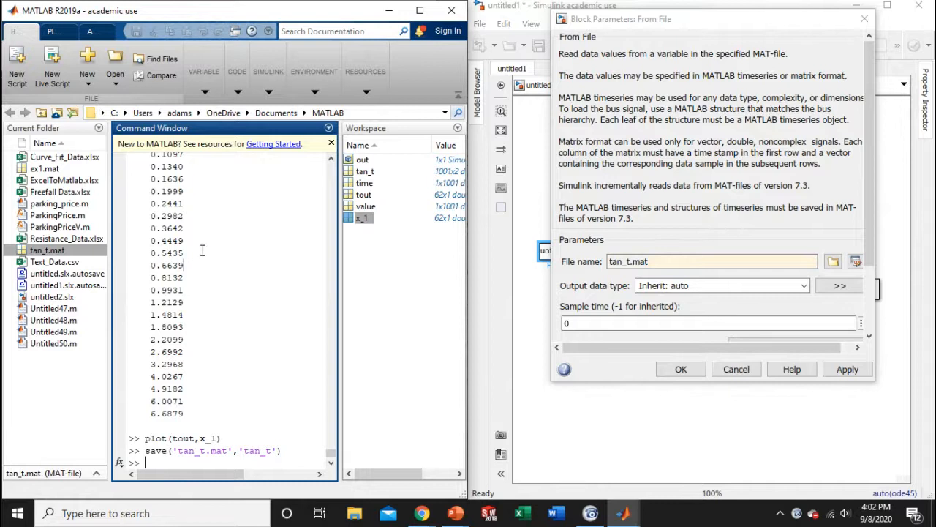
pyautogui.hotkey('ctrl', 's')
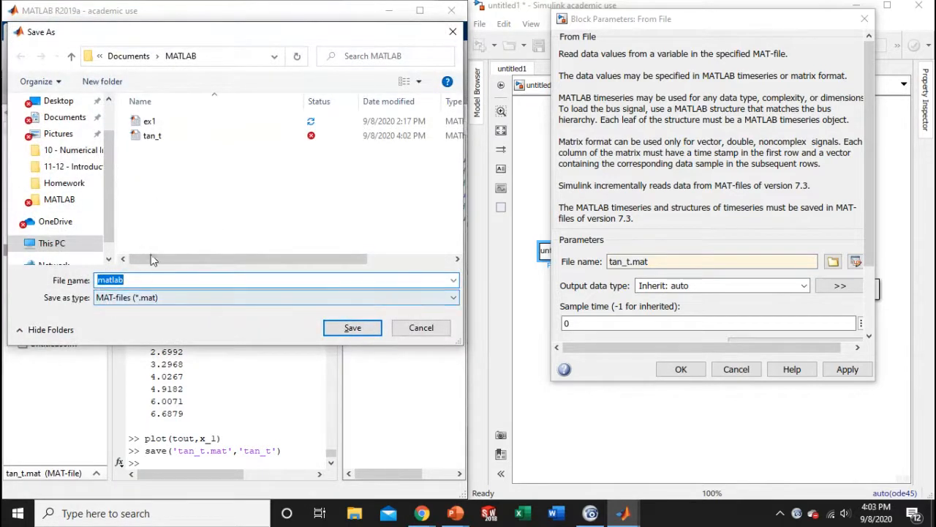
pyautogui.click(421, 327)
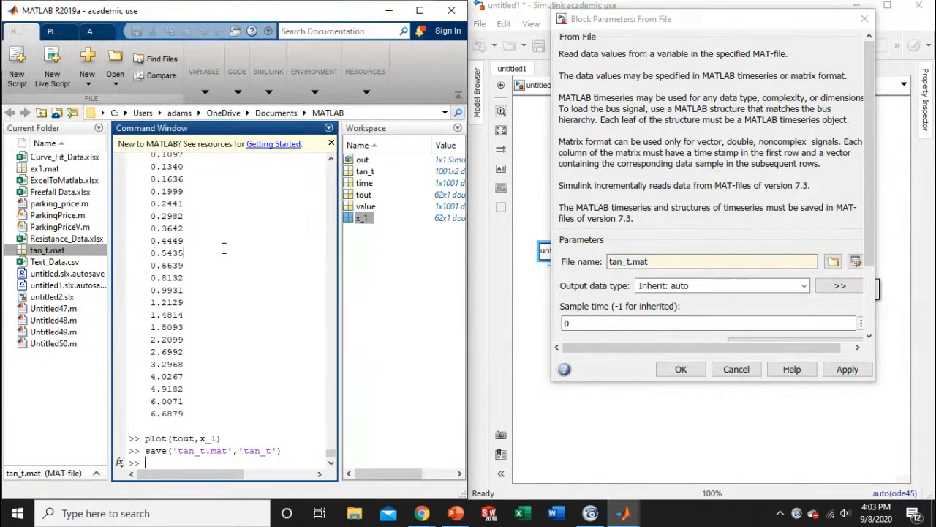
# - Clear every workspace variable except tan_t with clearvars -except tan_t
pyautogui.write('clear')
pyautogui.press('BackSpace')
pyautogui.write('ept')
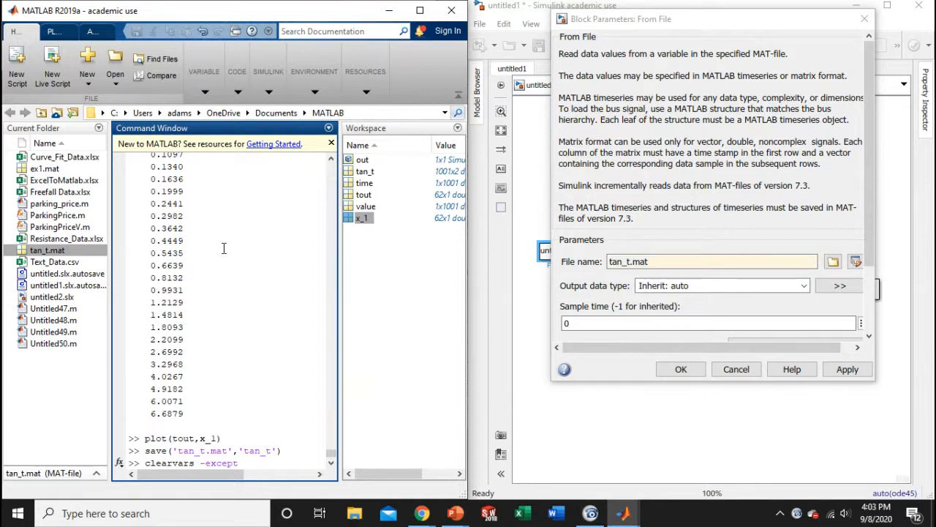
pyautogui.doubleClick(152, 463)
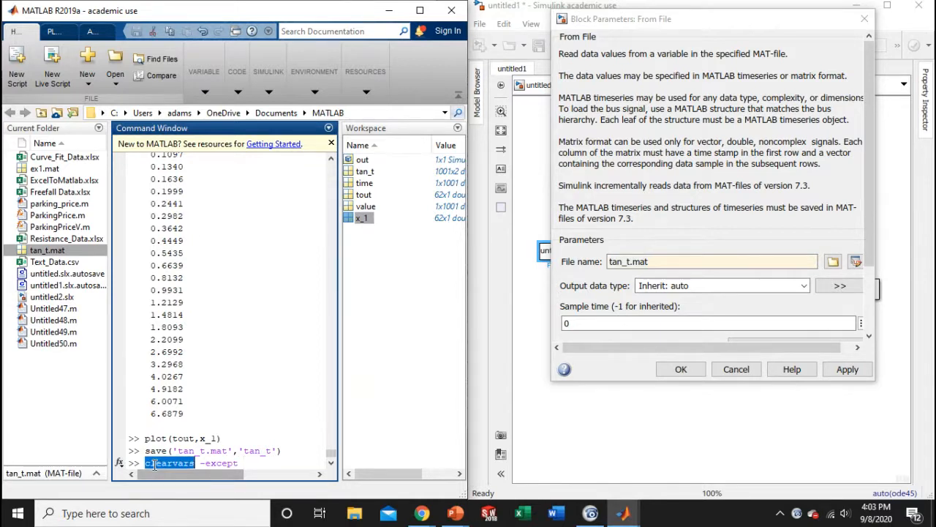
pyautogui.moveTo(242, 463); pyautogui.dragTo(207, 464)
pyautogui.click(254, 463)
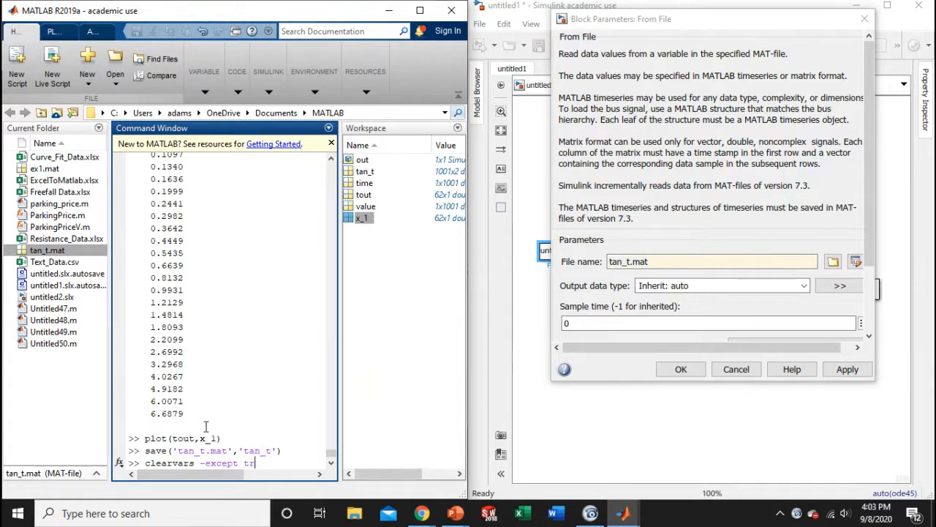
pyautogui.write('t')
pyautogui.press('Return')
pyautogui.press('Up')
pyautogui.press('Up')
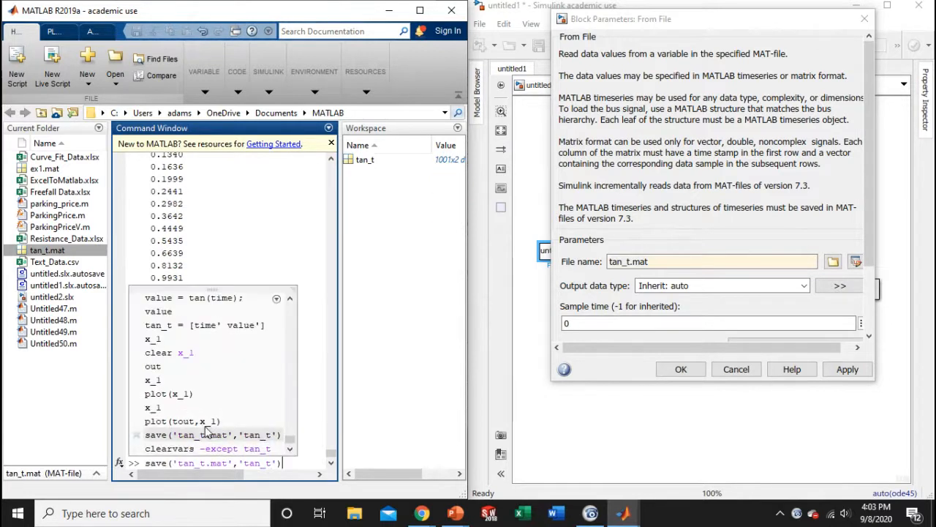
pyautogui.press('Down')
pyautogui.press('Up')
pyautogui.press('Escape')
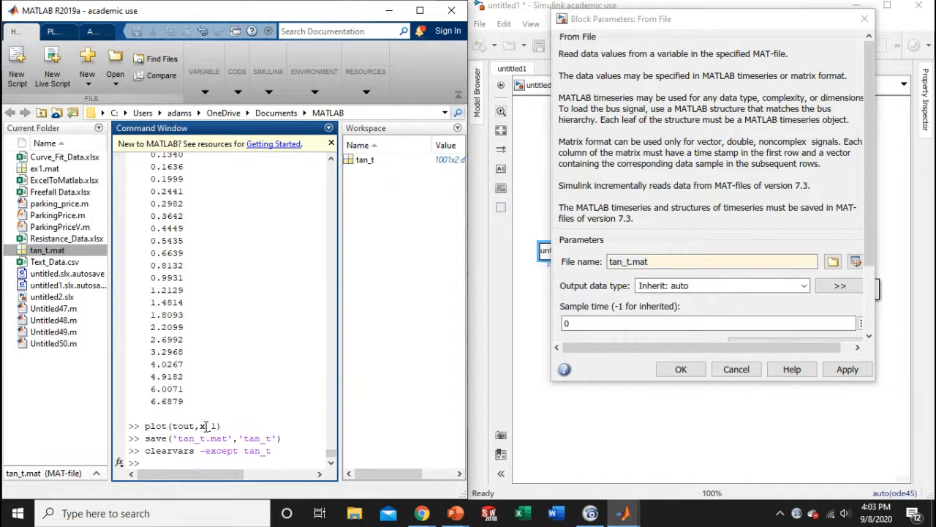
# - Save the workspace to the existing ex1.mat in the MATLAB folder, replacing the file
pyautogui.hotkey('ctrl', 's')
pyautogui.doubleClick(149, 121)
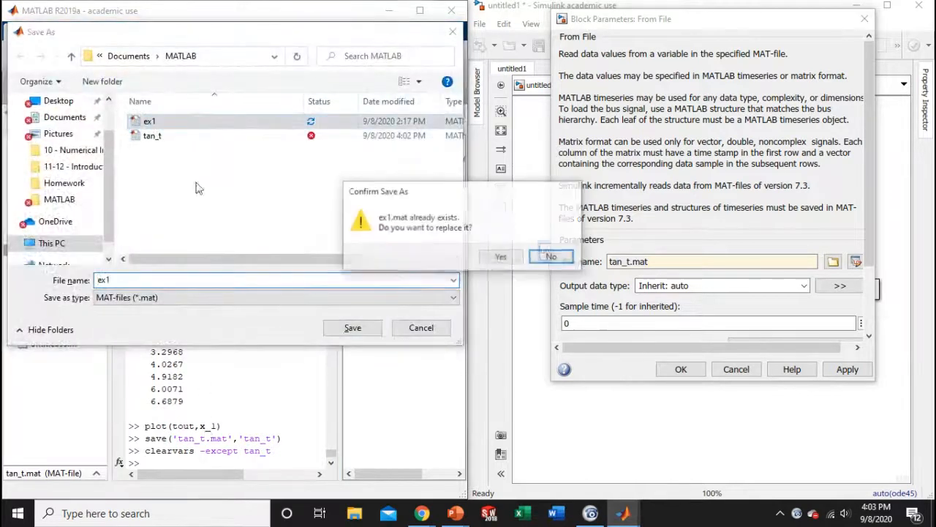
pyautogui.click(491, 259)
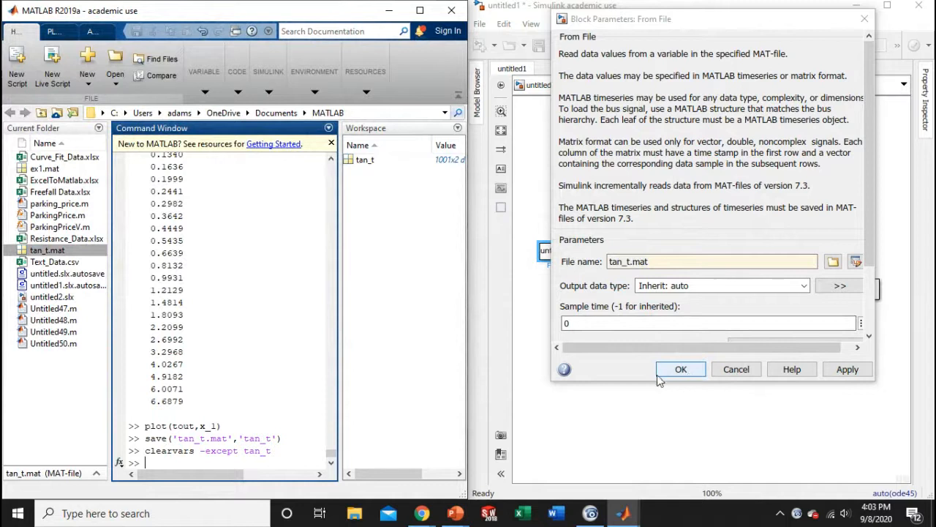
# - Accept the From File block's parameters and run the simulation
pyautogui.click(267, 391)
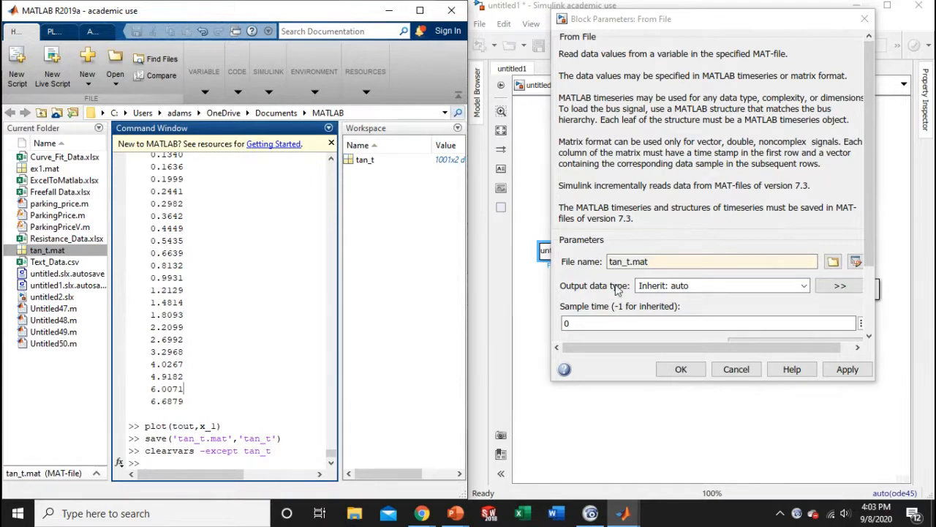
pyautogui.click(679, 369)
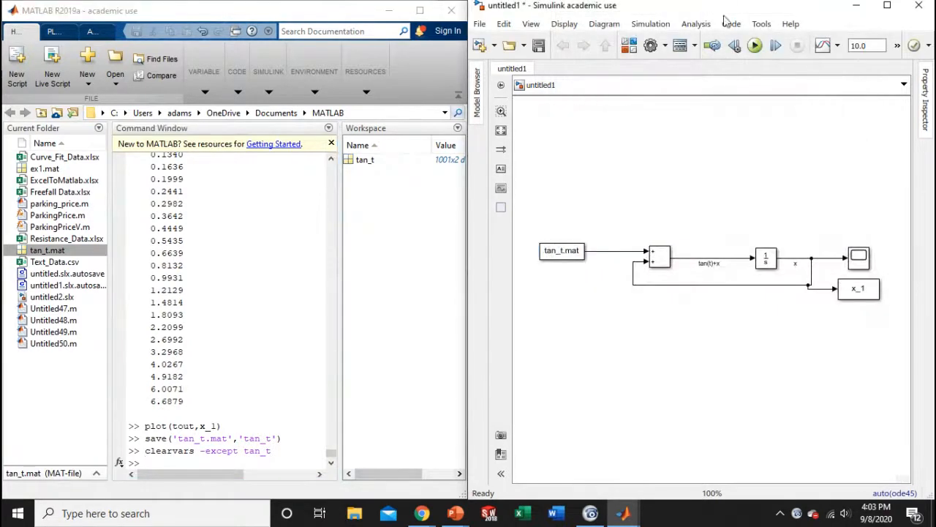
pyautogui.click(755, 45)
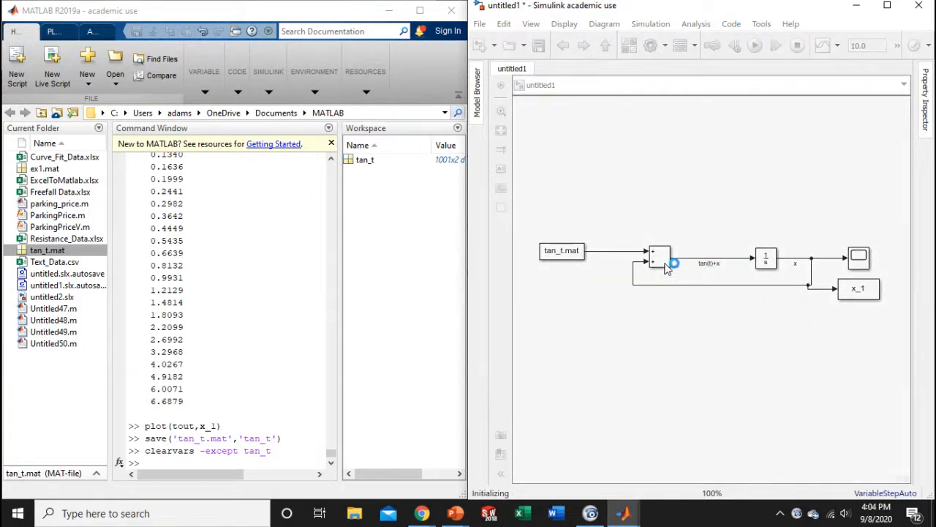
pyautogui.click(241, 338)
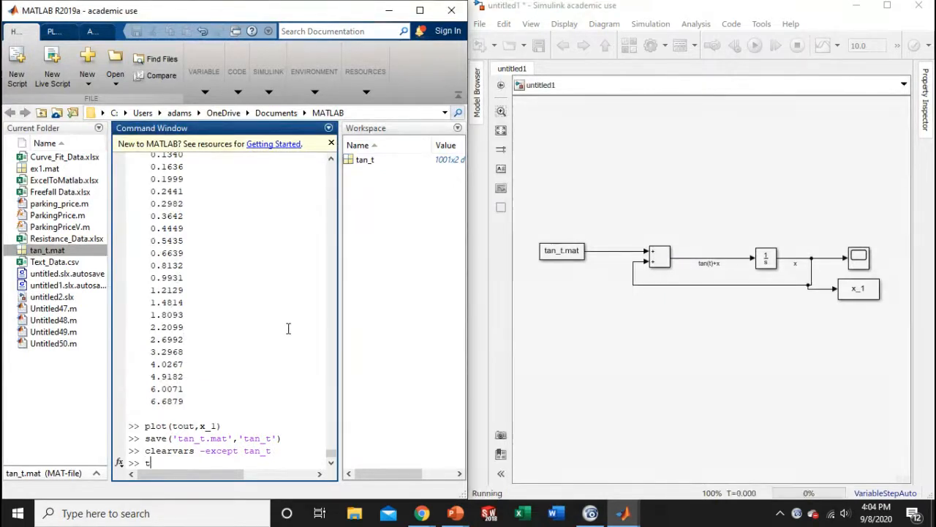
pyautogui.click(556, 331)
pyautogui.click(430, 310)
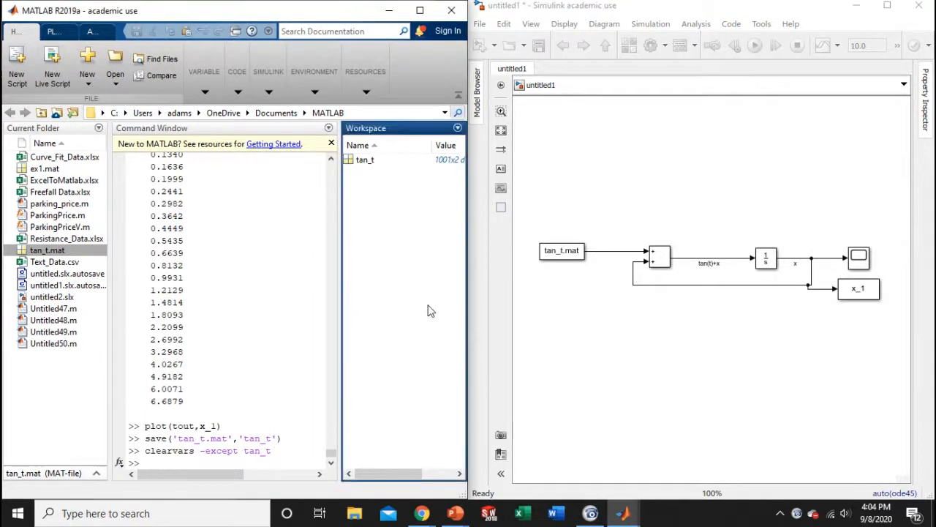
pyautogui.click(322, 301)
pyautogui.click(571, 180)
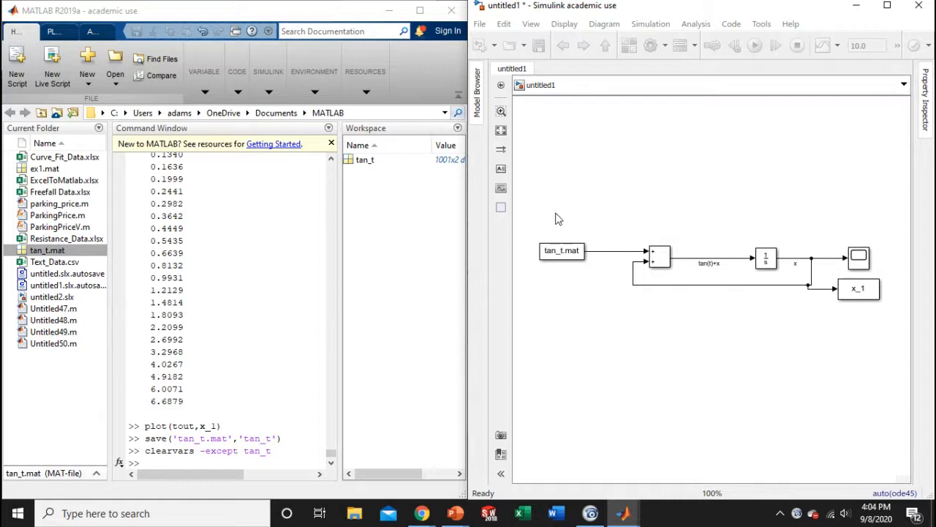
pyautogui.click(622, 512)
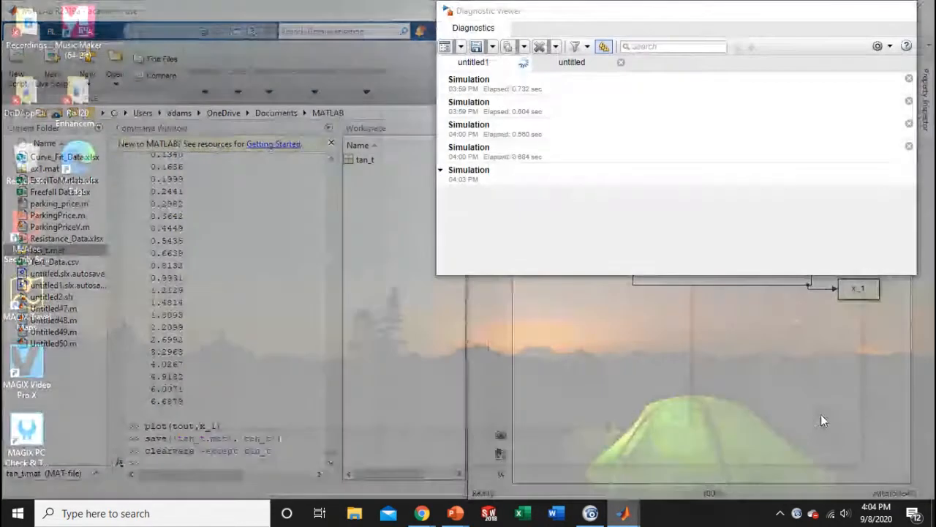
pyautogui.click(821, 414)
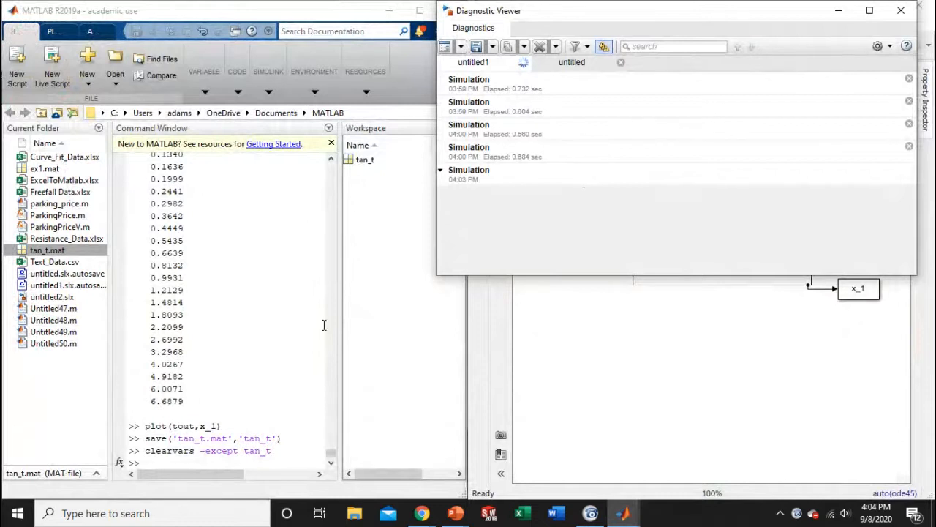
pyautogui.click(568, 331)
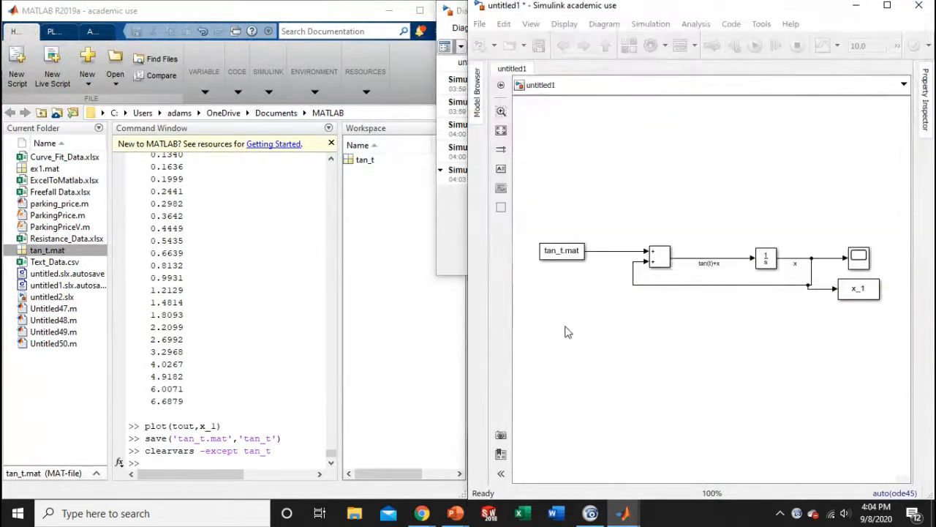
pyautogui.click(234, 425)
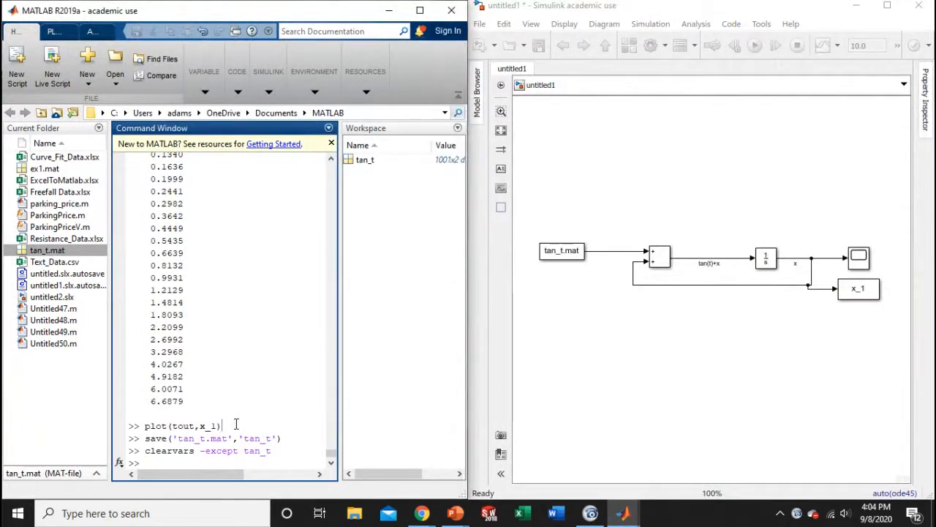
pyautogui.press('Return')
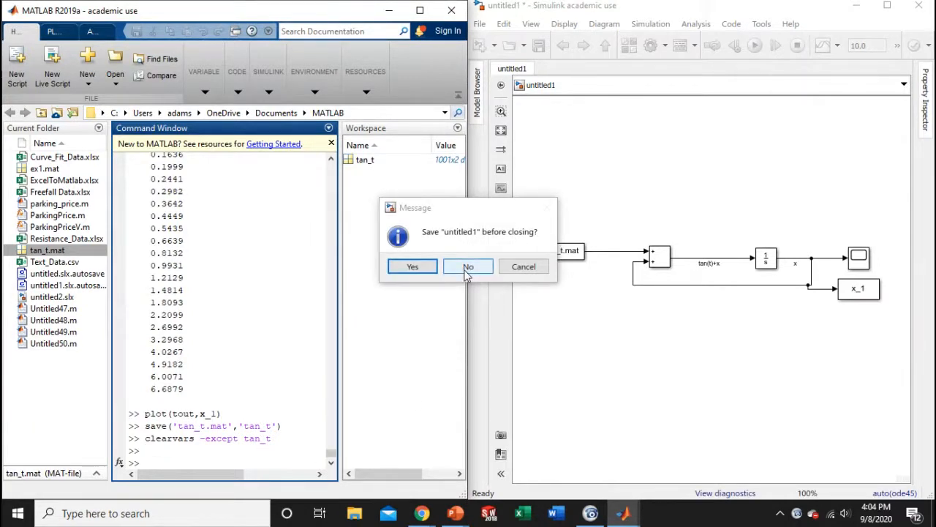
pyautogui.click(485, 271)
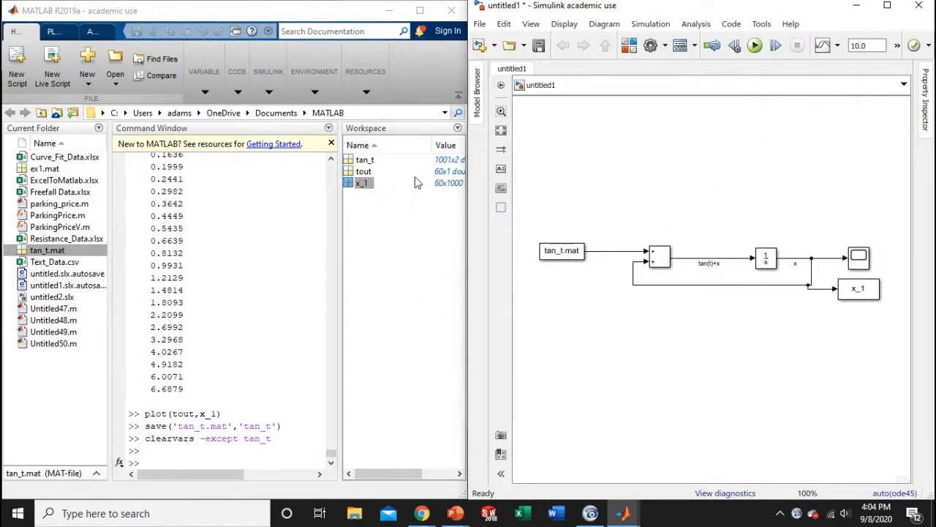
# - Display the values of the workspace variable x_1 in the Command Window
pyautogui.click(373, 190)
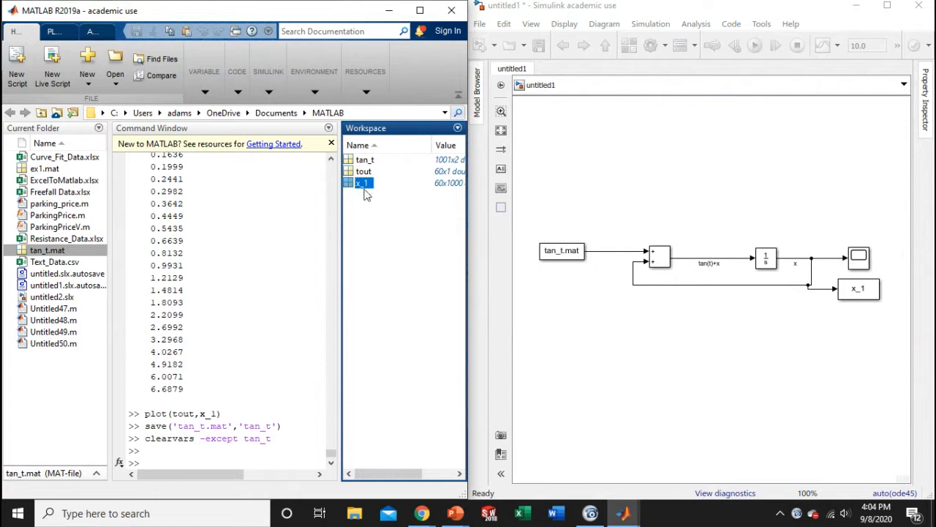
pyautogui.moveTo(366, 189); pyautogui.dragTo(258, 194)
pyautogui.press('Return')
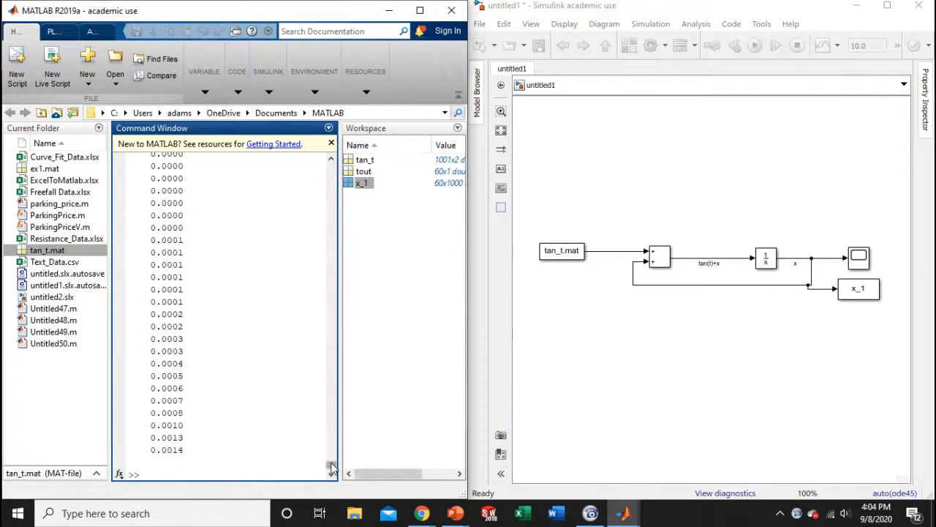
pyautogui.moveTo(333, 466)
pyautogui.mouseDown()
pyautogui.moveTo(331, 158)
pyautogui.moveTo(331, 466)
pyautogui.mouseUp()
# - Review the From File block's requirements for matrix-format data in a MAT-file
pyautogui.doubleClick(560, 256)
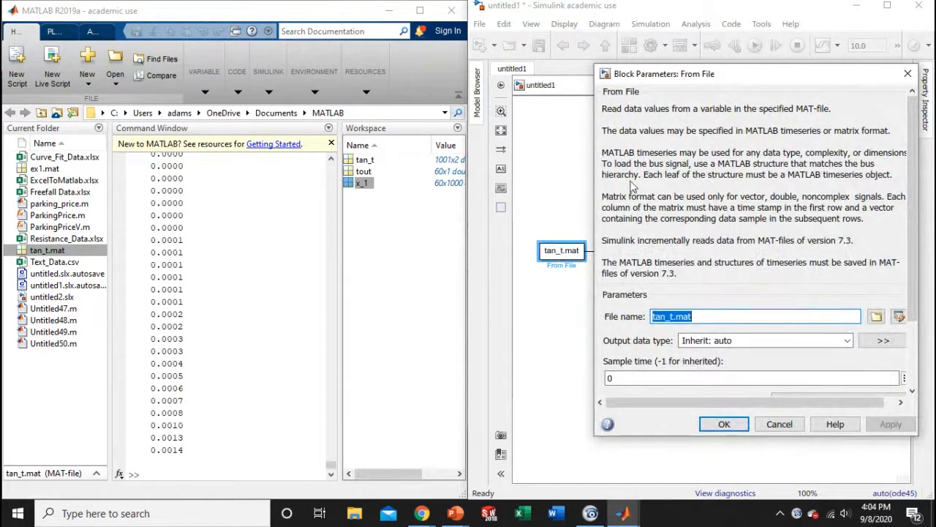
pyautogui.click(601, 198)
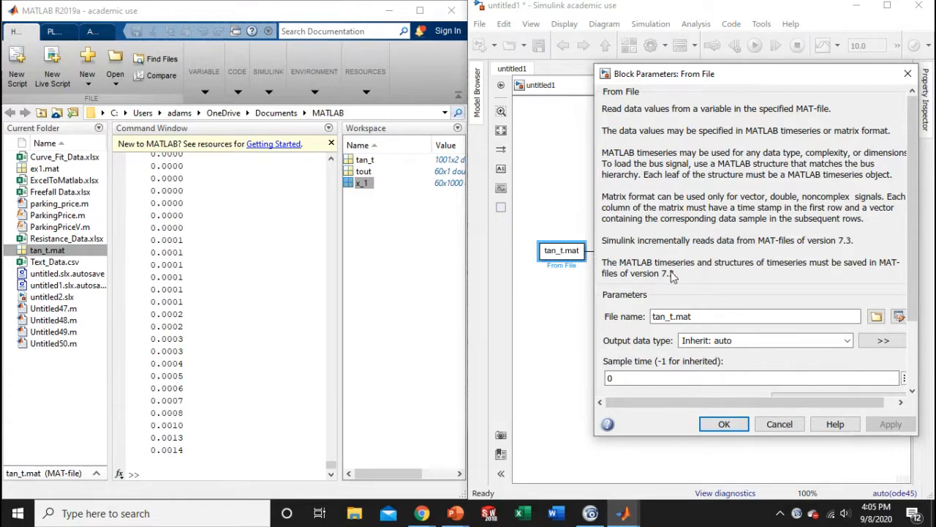
pyautogui.click(726, 425)
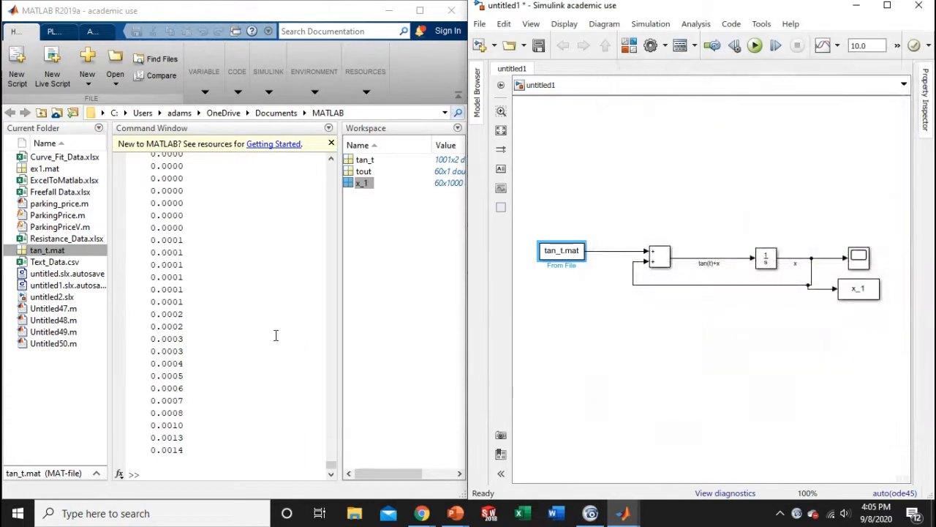
# - Transpose the tan_t matrix by running tan_t = tan_t' in the Command Window
pyautogui.click(268, 335)
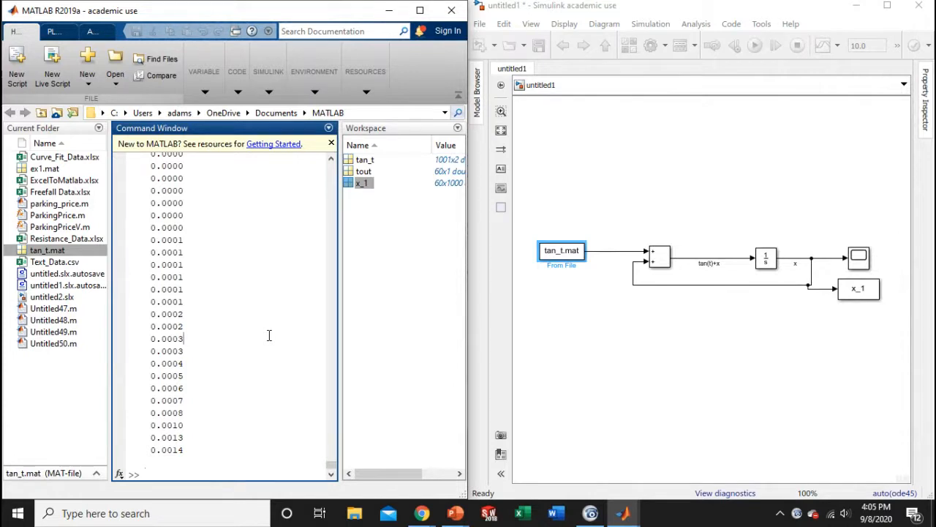
pyautogui.press('Up')
pyautogui.press('Up')
pyautogui.press('Up')
pyautogui.press('Up')
pyautogui.press('Up')
pyautogui.press('Up')
pyautogui.press('Up')
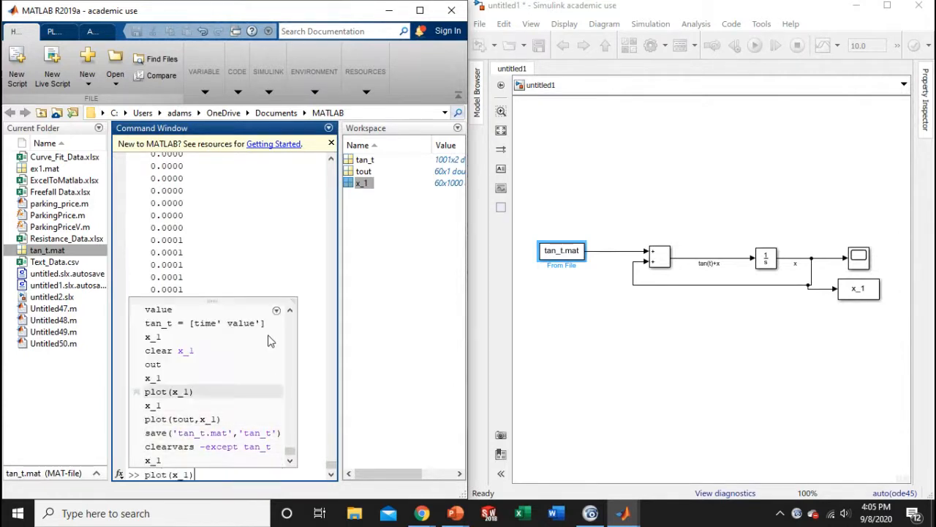
pyautogui.press('Escape')
pyautogui.write('tan_t')
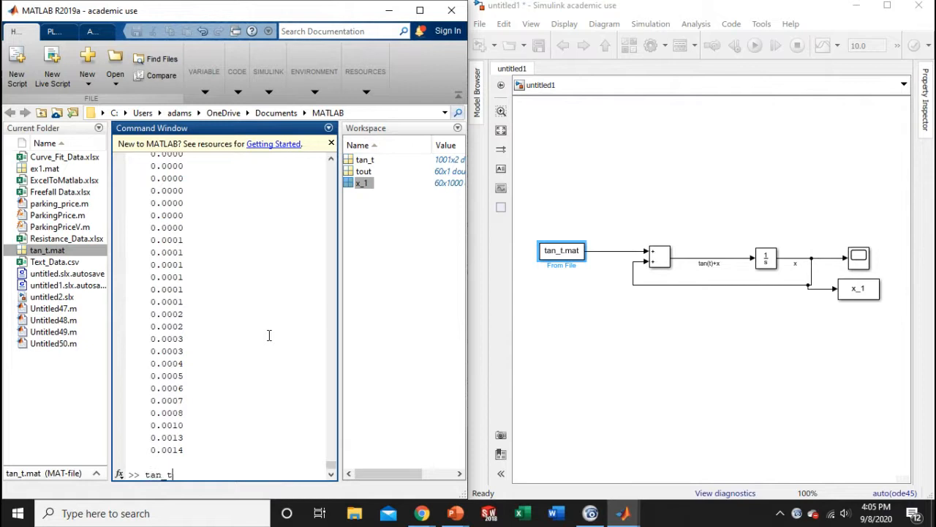
pyautogui.write(" = tan_t'")
pyautogui.press('Return')
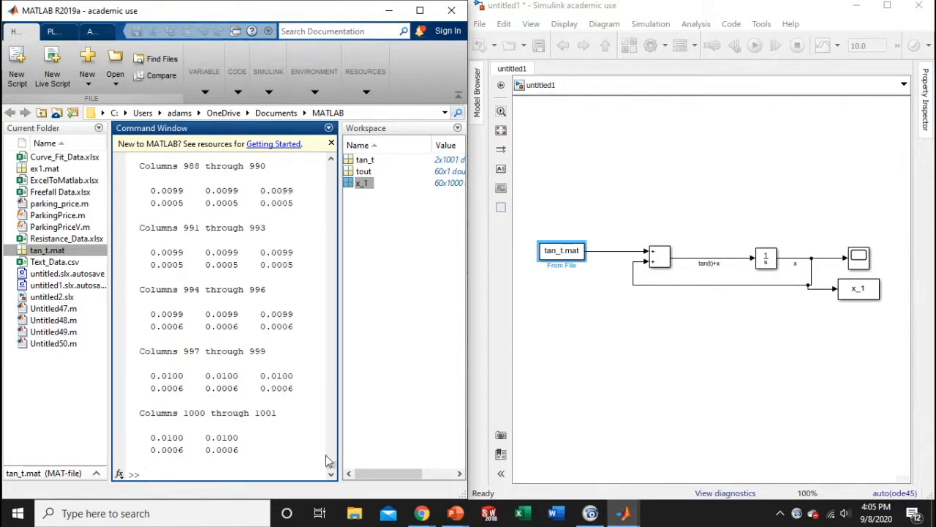
# - Look through the transposed tan_t columns and clear all other workspace variables with clearvars -except tan_t
pyautogui.moveTo(329, 462); pyautogui.dragTo(326, 381)
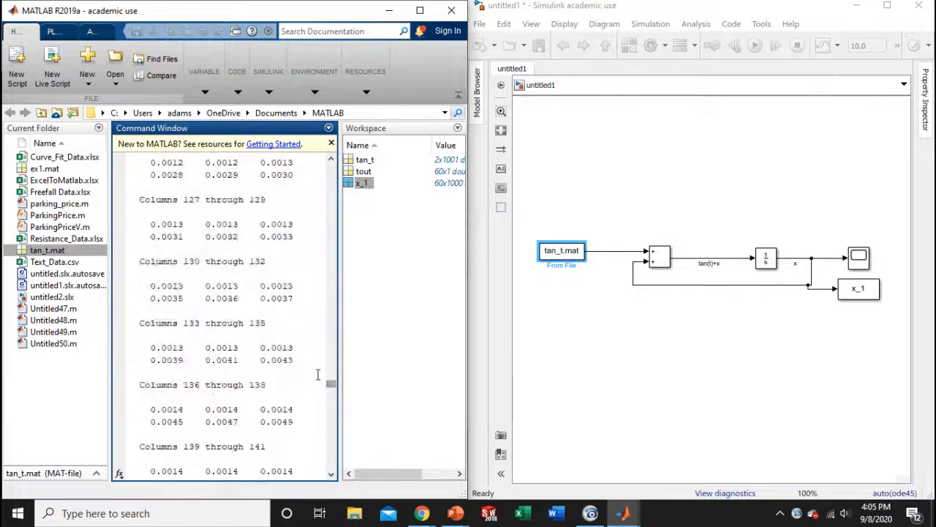
pyautogui.doubleClick(154, 298)
pyautogui.click(176, 310)
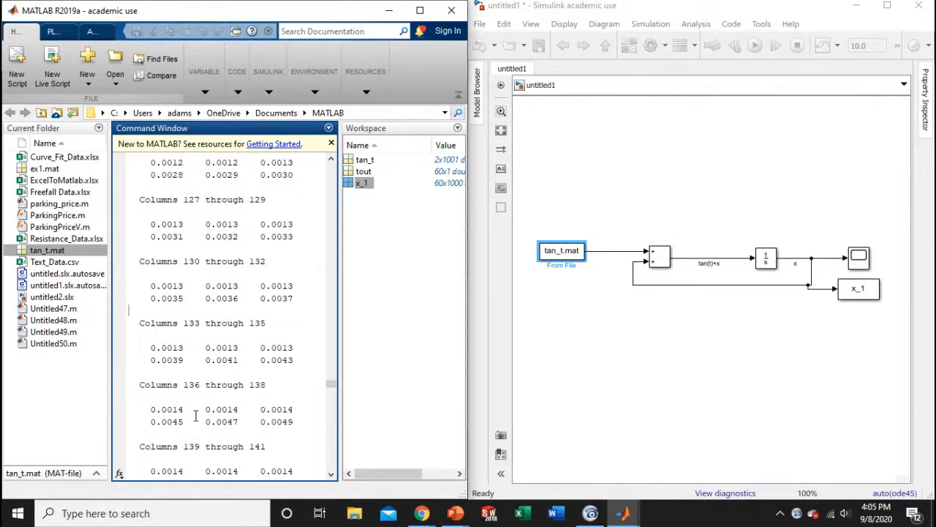
pyautogui.scroll(-20, 196, 415)
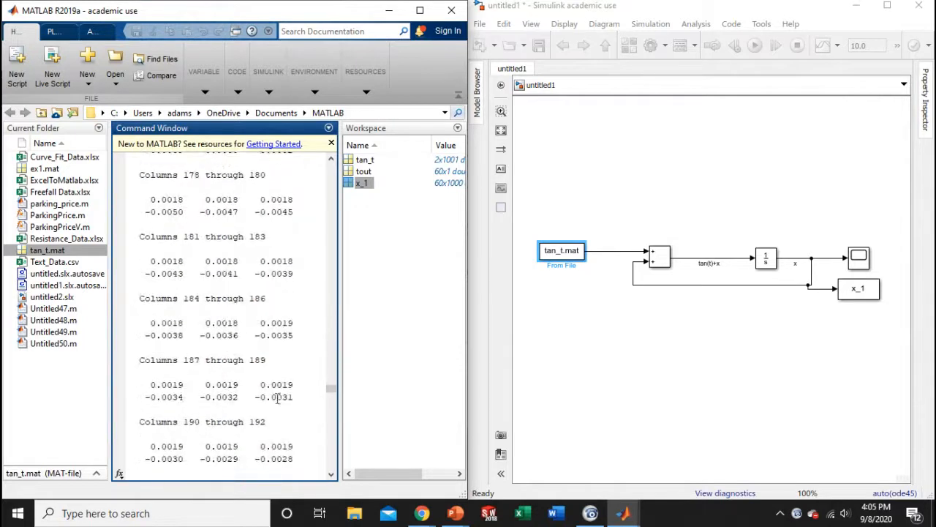
pyautogui.moveTo(330, 391); pyautogui.dragTo(326, 498)
pyautogui.press('Up')
pyautogui.press('Up')
pyautogui.press('Up')
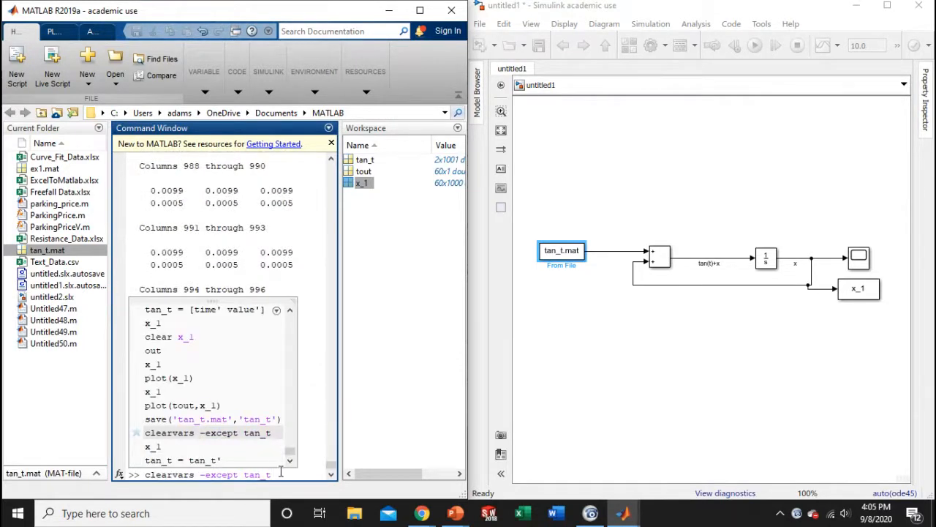
pyautogui.click(280, 471)
pyautogui.press('Return')
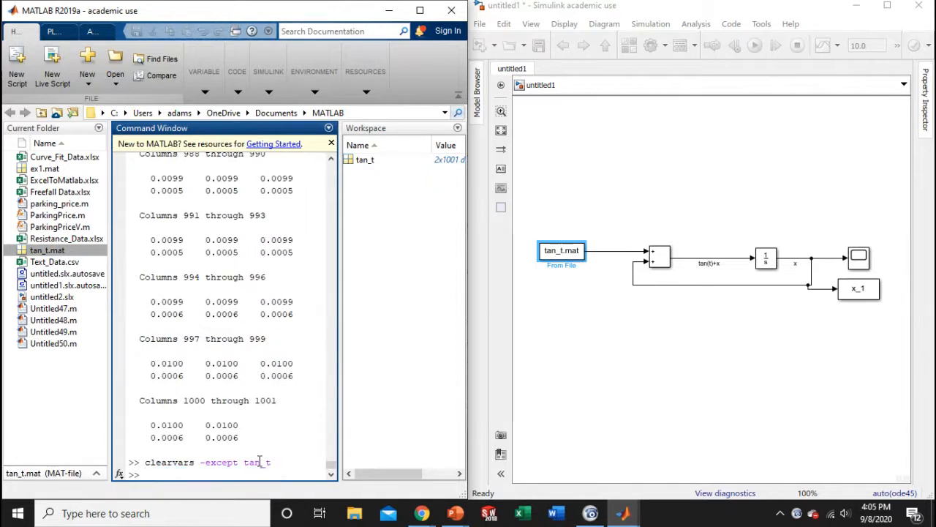
# - Save the workspace with the transposed matrix to tan_t.mat using save('tan_t.mat')
pyautogui.write("save('tan_ta")
pyautogui.press('BackSpace')
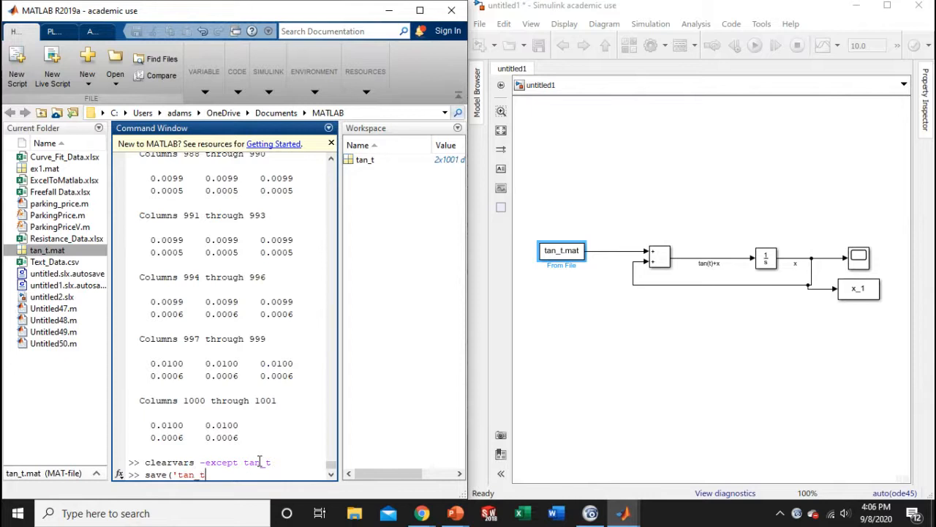
pyautogui.write(".mat')")
pyautogui.press('Return')
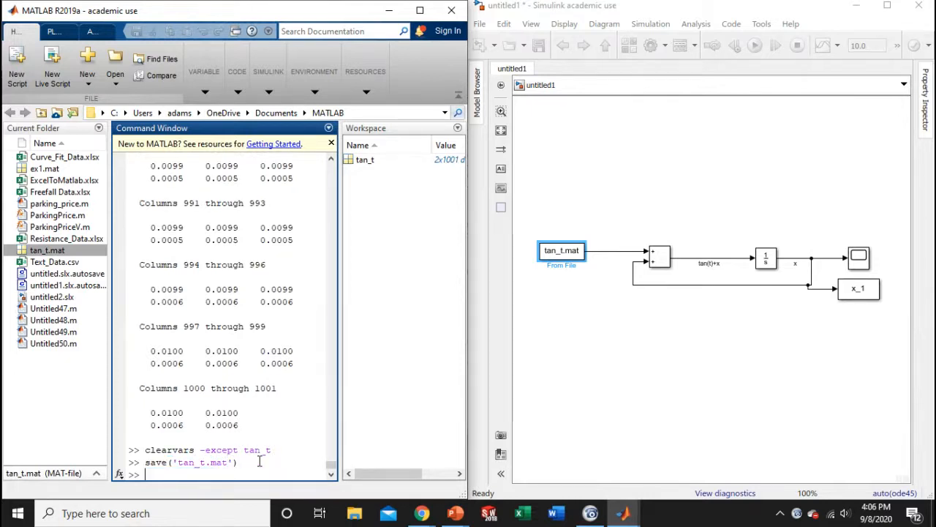
# - Run the simulation with the updated tan_t.mat and check the x curve in the Scope
pyautogui.click(541, 374)
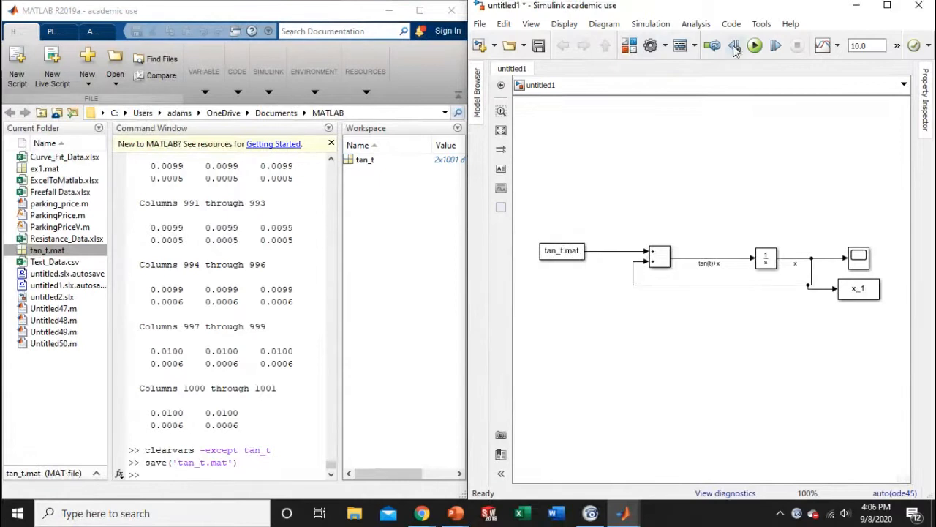
pyautogui.click(755, 45)
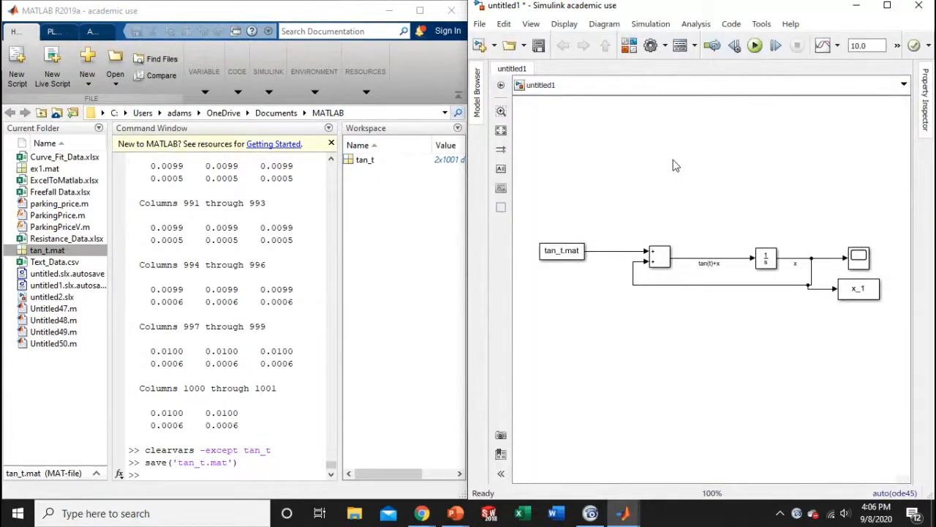
pyautogui.doubleClick(860, 258)
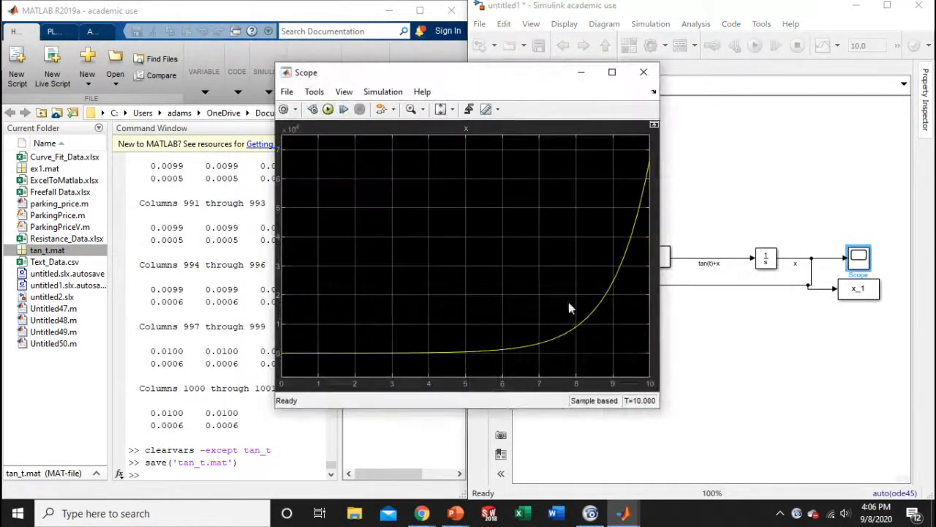
pyautogui.click(644, 71)
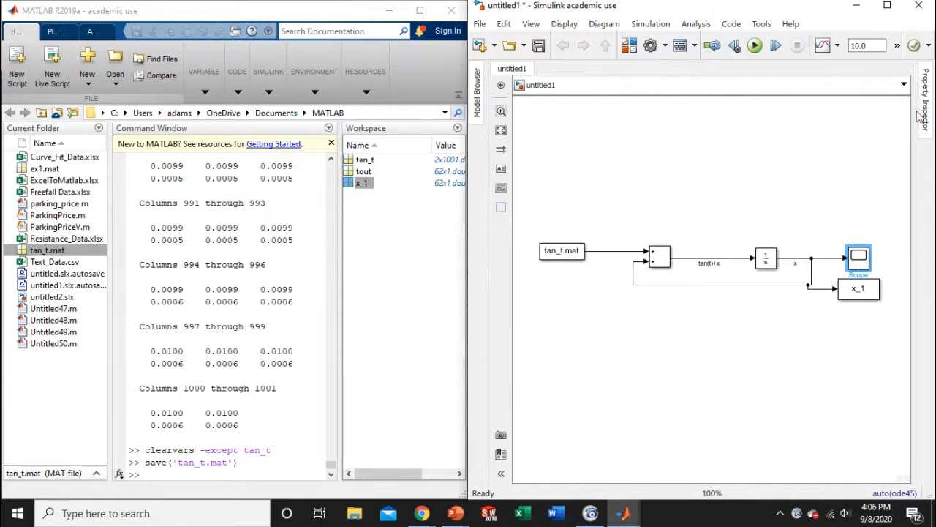
# - Check the parameters of the From File block and the Integrator block without changing them
pyautogui.click(558, 252)
pyautogui.doubleClick(557, 252)
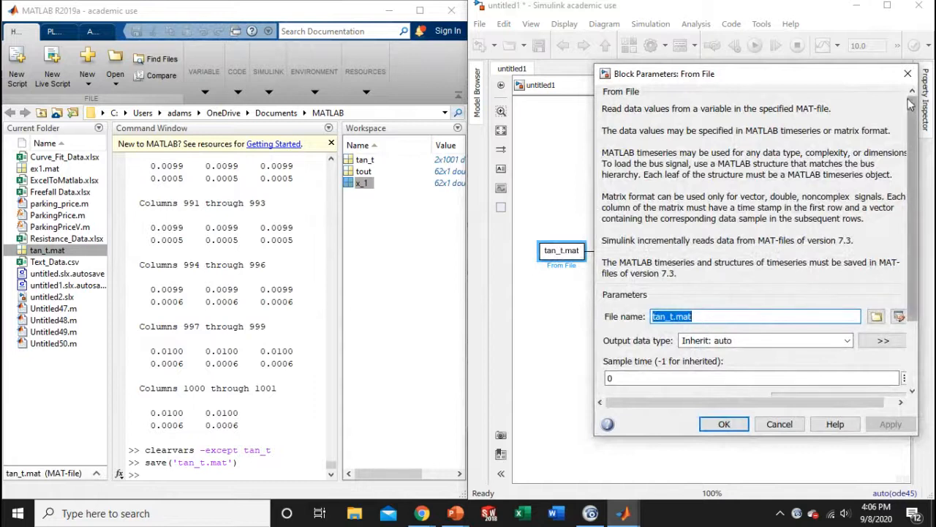
pyautogui.press('Return')
pyautogui.doubleClick(767, 260)
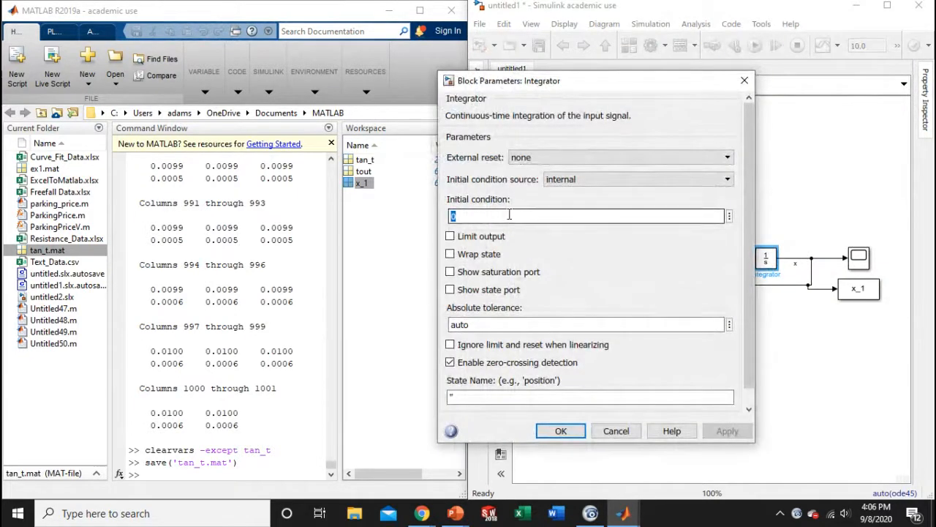
pyautogui.click(743, 80)
# - Switch to the 12 - Introduction to Simulink 2 presentation in PowerPoint and review slides 8 and 9 on updating output settings
pyautogui.moveTo(457, 514)
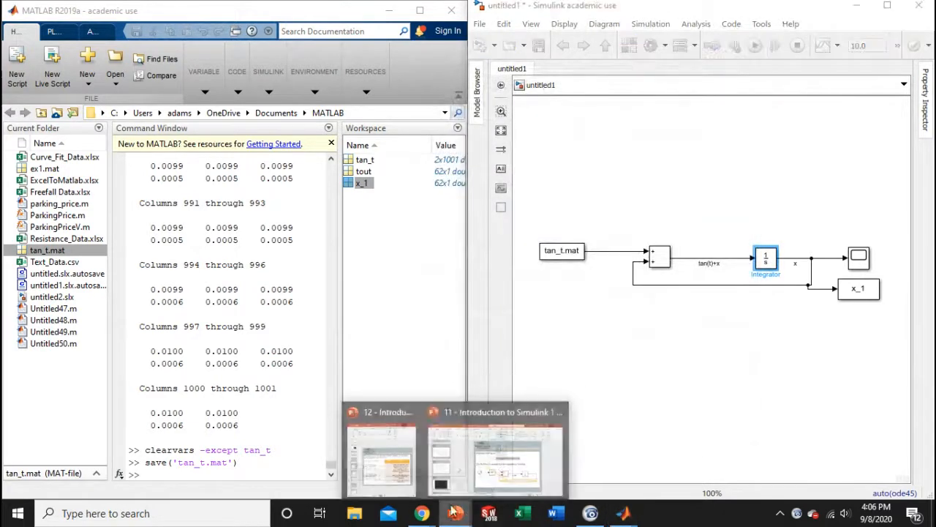
pyautogui.click(391, 446)
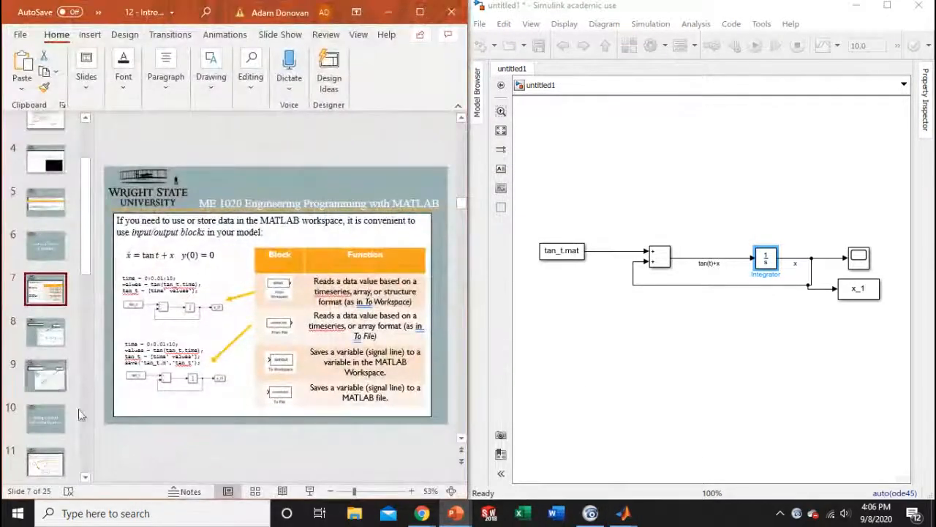
pyautogui.click(420, 13)
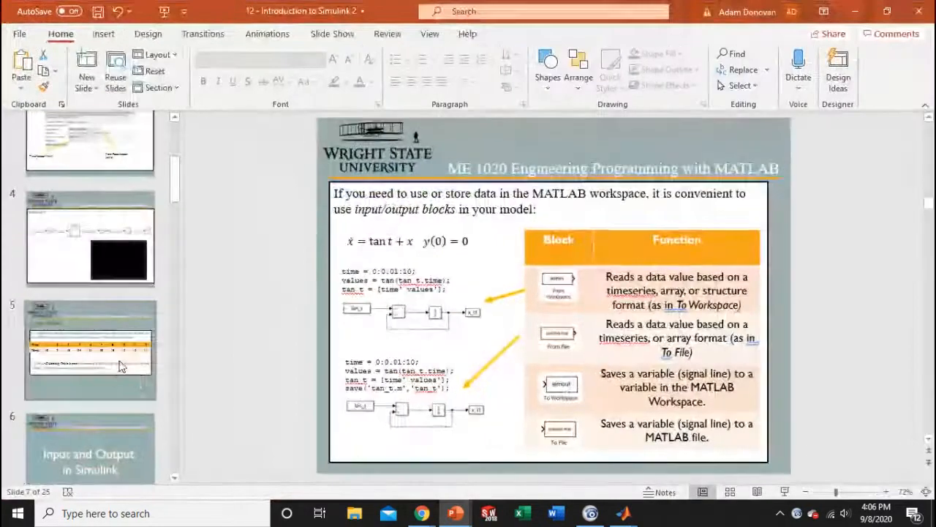
pyautogui.scroll(2, 110, 305)
pyautogui.scroll(-10, 135, 246)
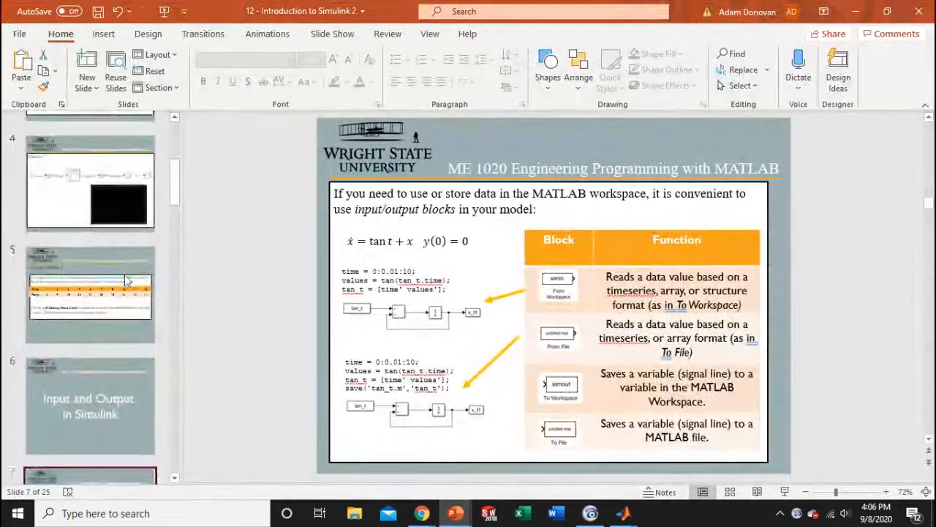
pyautogui.click(103, 297)
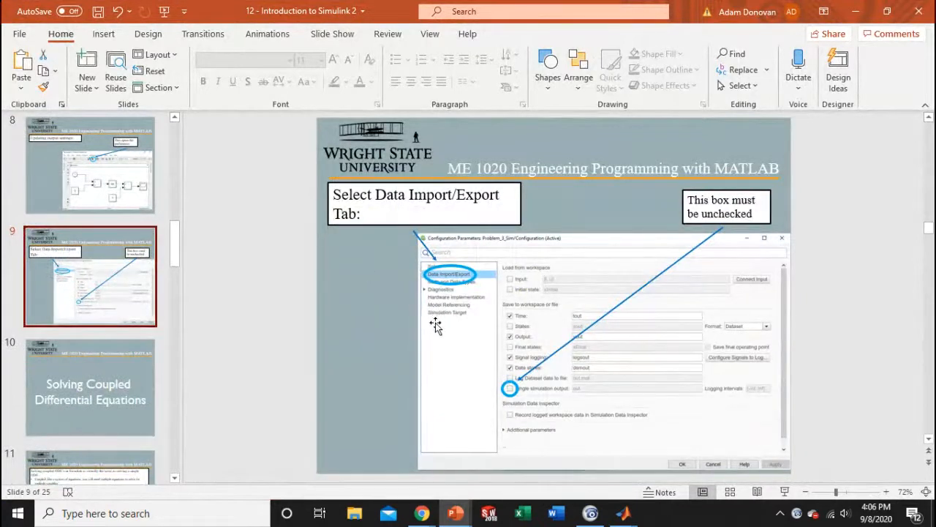
pyautogui.click(113, 197)
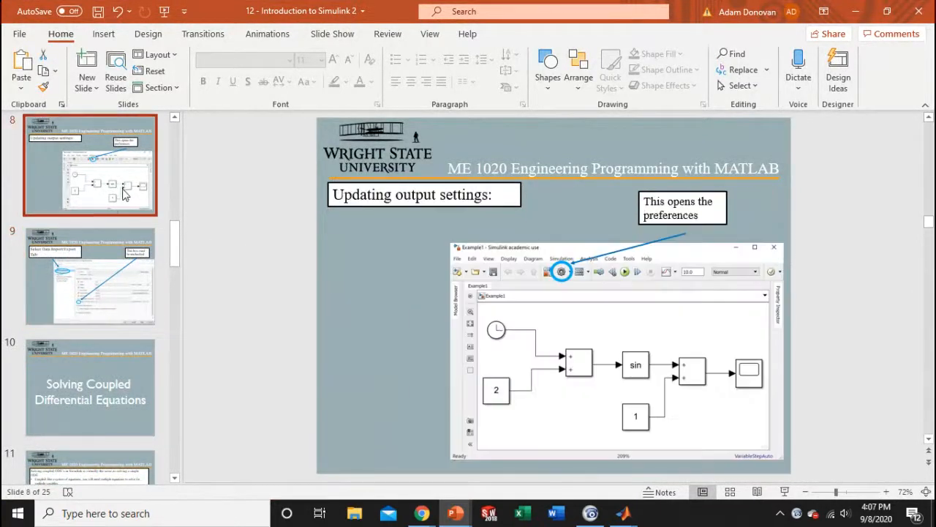
pyautogui.click(102, 279)
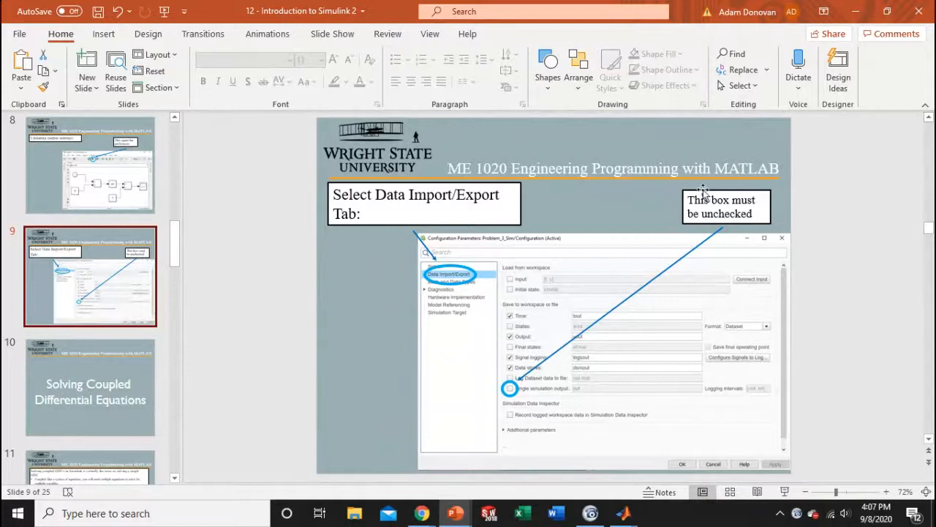
pyautogui.click(866, 8)
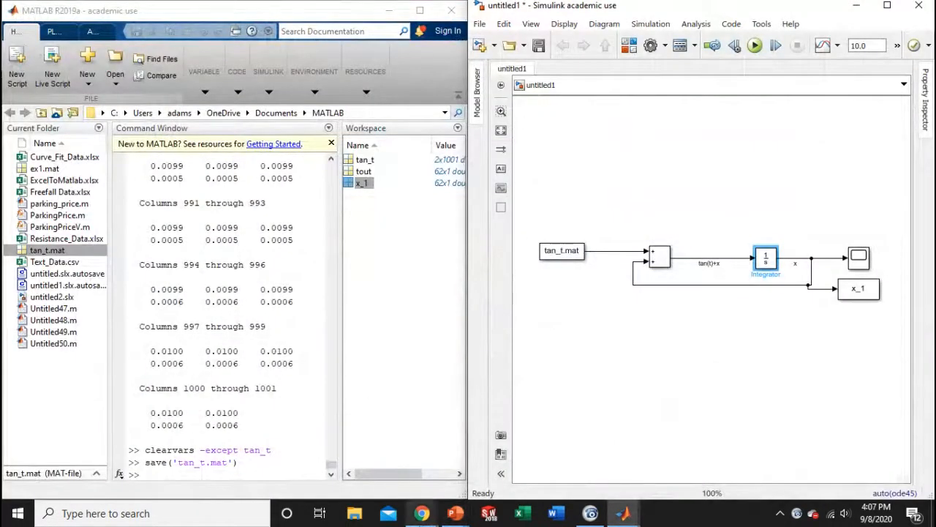
# - Switch to the Bb Collaborate session in Chrome and open the session menu
pyautogui.moveTo(422, 513)
pyautogui.click(321, 461)
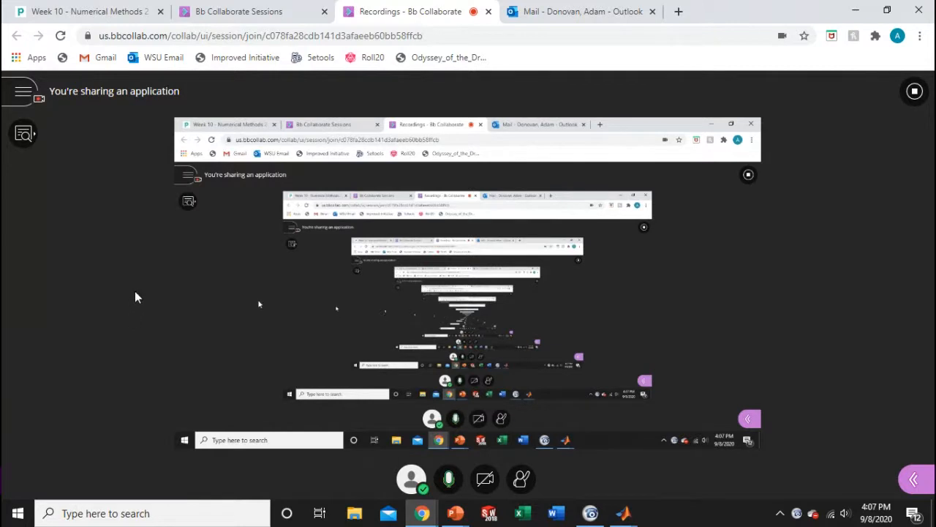
pyautogui.click(24, 93)
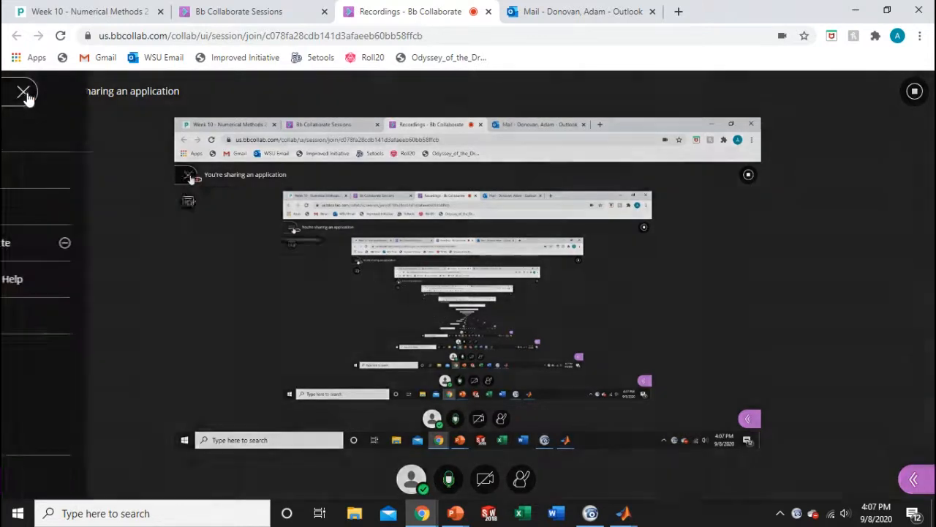